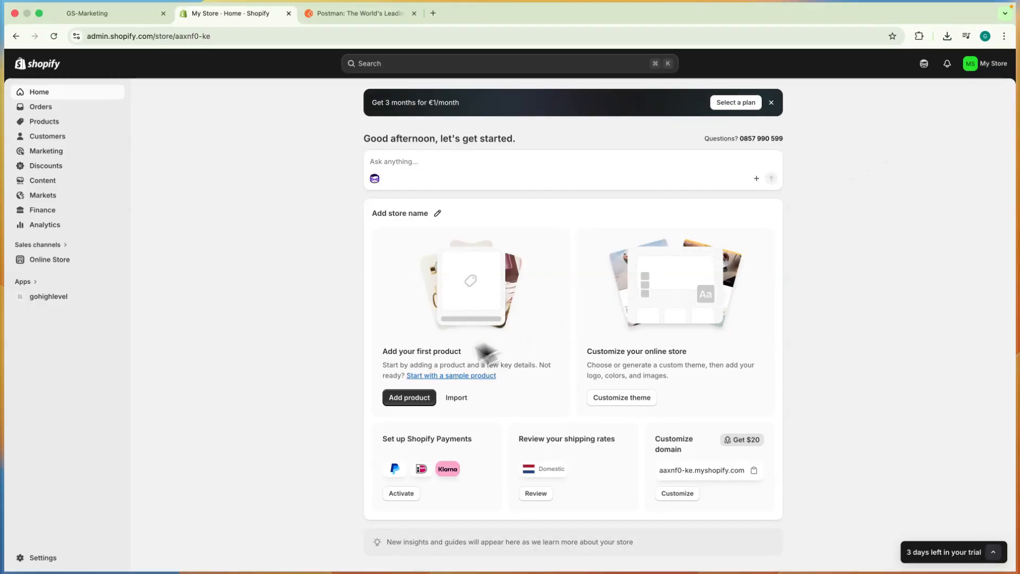
# Step: Go from the store's Settings > Apps > Develop apps to the Dev Dashboard
pyautogui.click(45, 561)
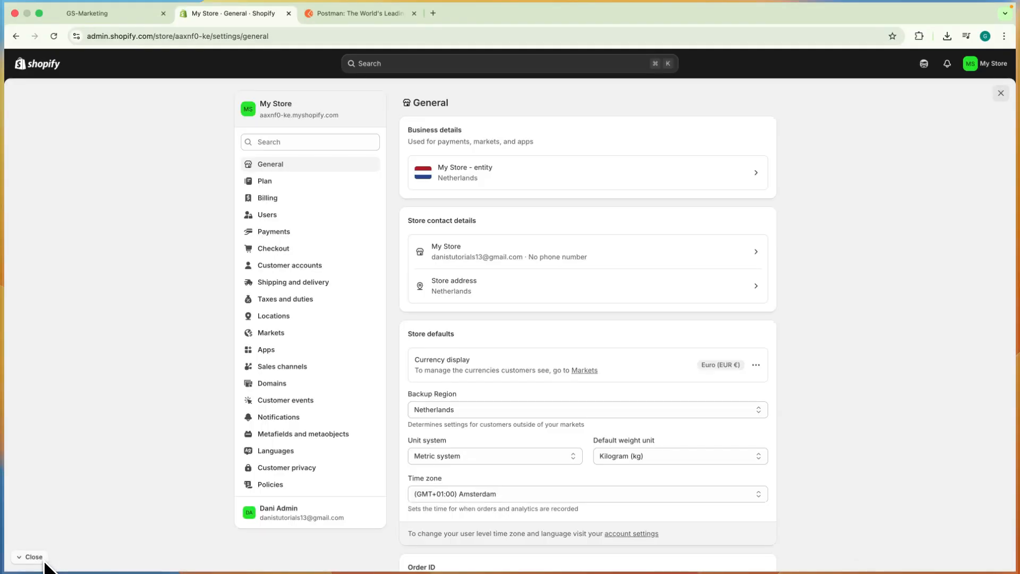
pyautogui.click(275, 349)
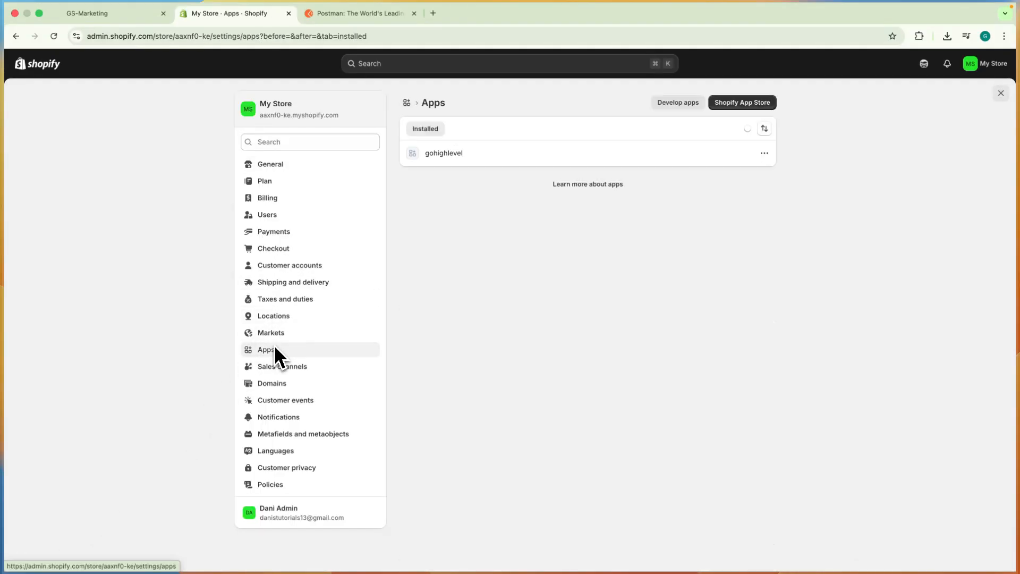
pyautogui.click(689, 103)
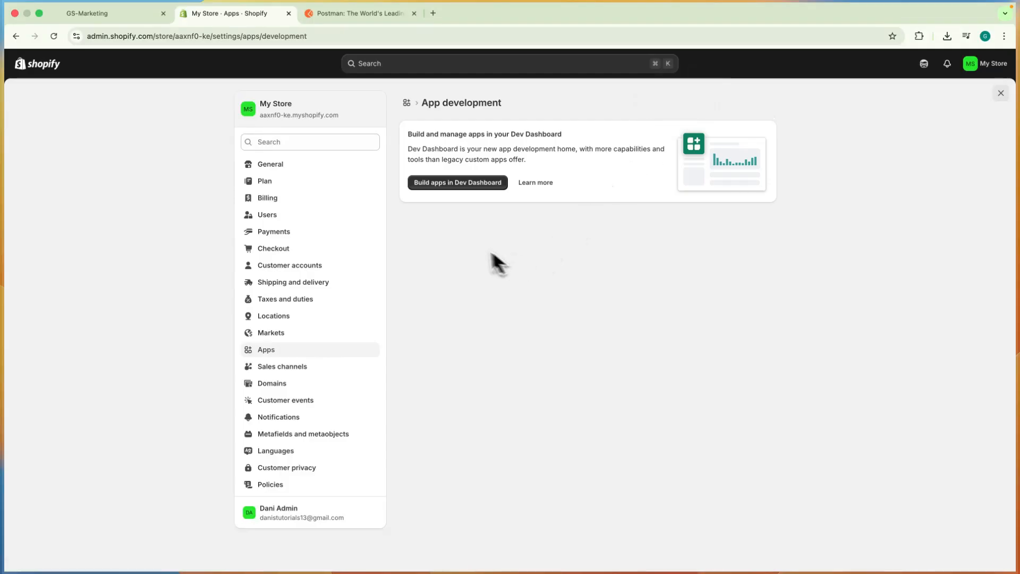
pyautogui.click(465, 187)
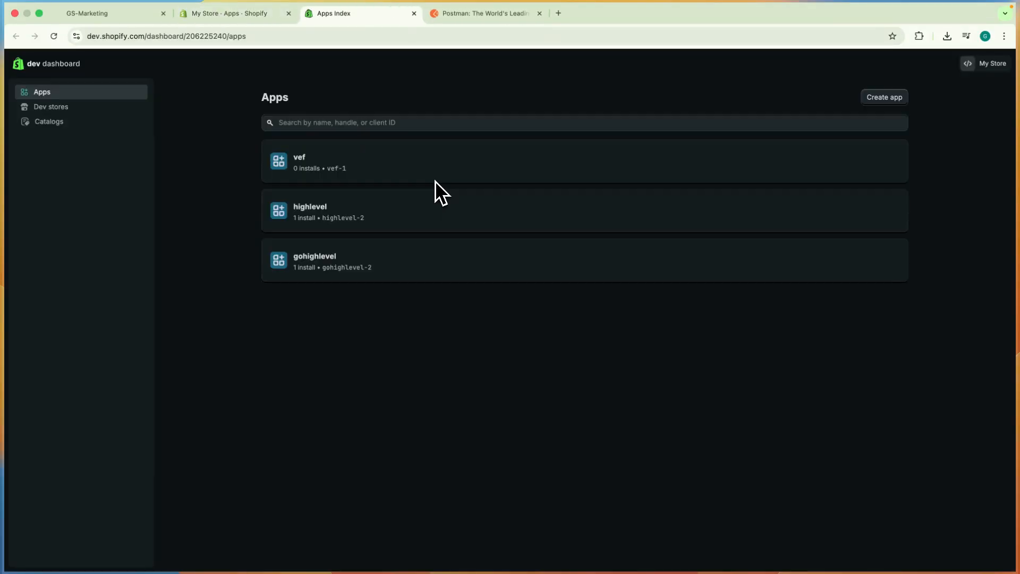
# Step: Create a new app named exampleapp
pyautogui.click(880, 99)
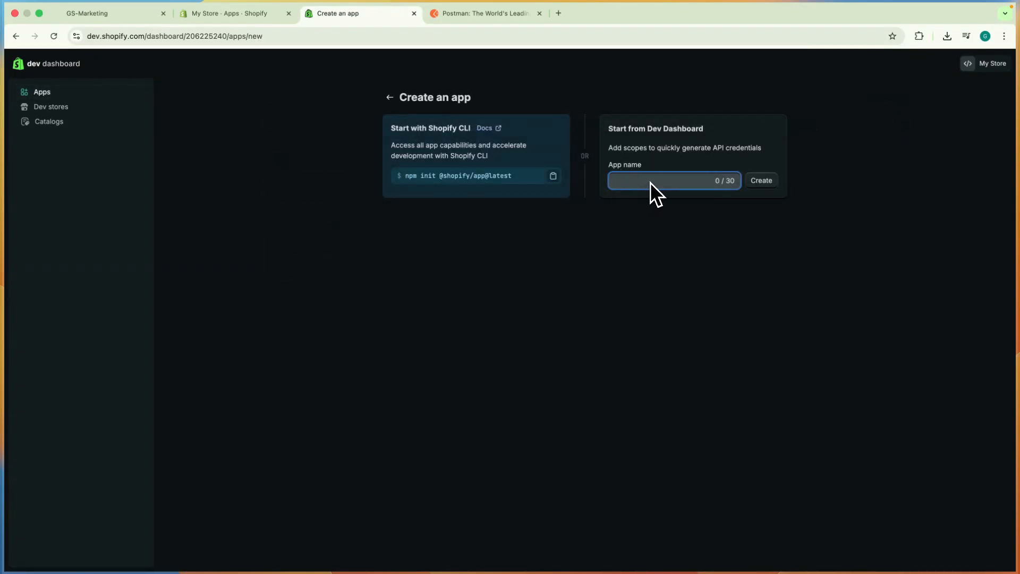
pyautogui.write('exampleapp')
pyautogui.click(763, 181)
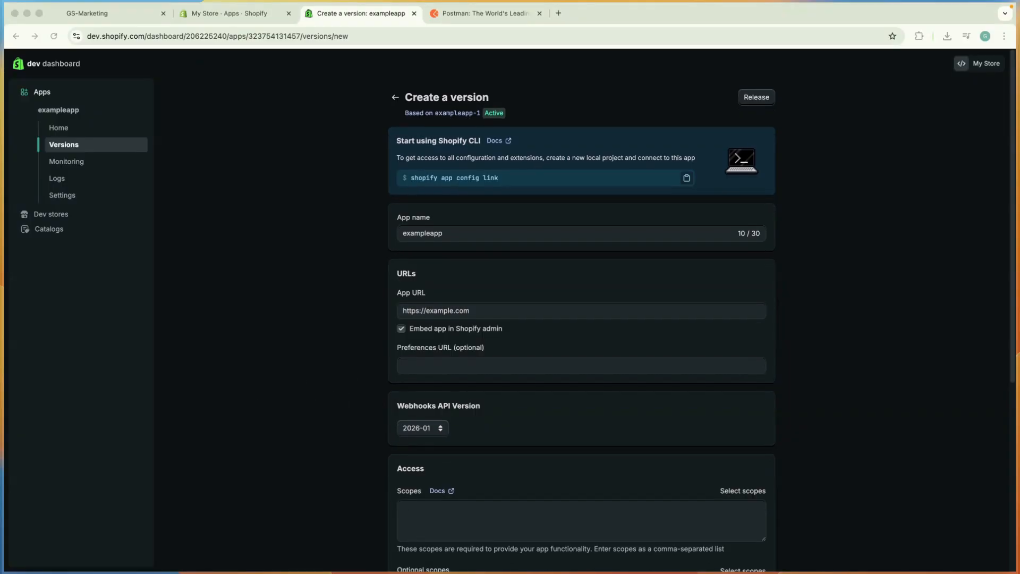
pyautogui.tripleClick(471, 308)
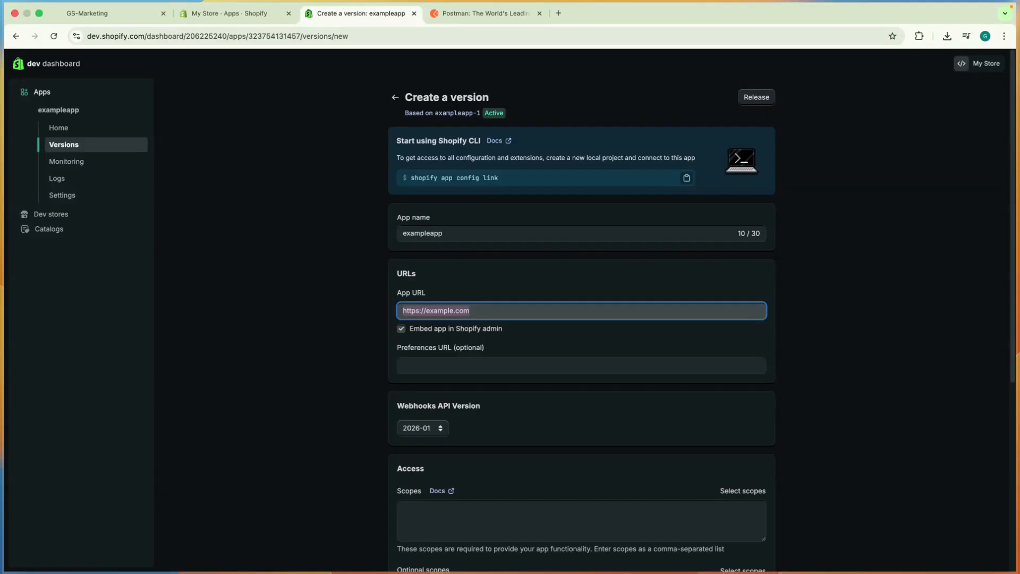
pyautogui.write('https')
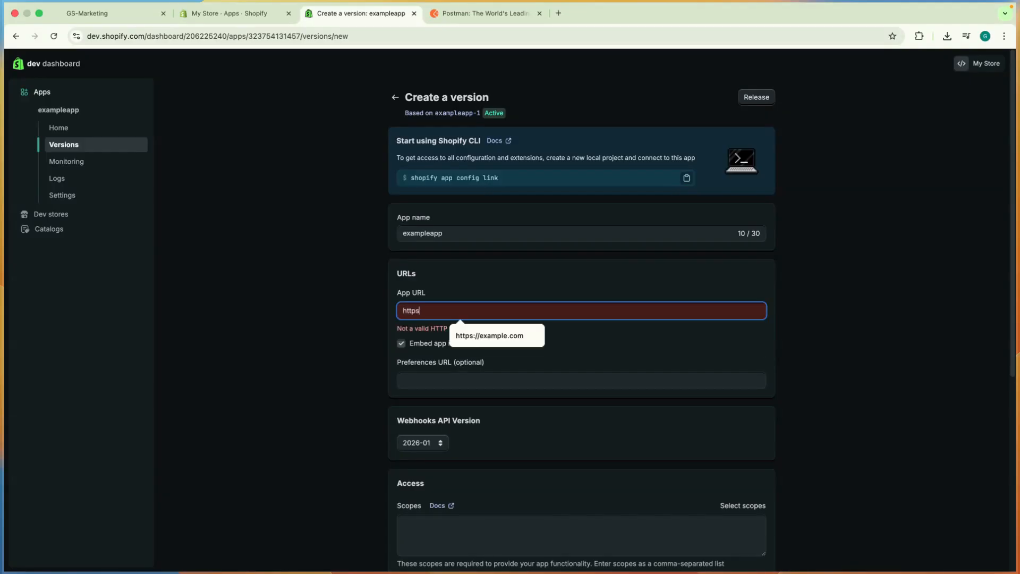
pyautogui.write('://localhost')
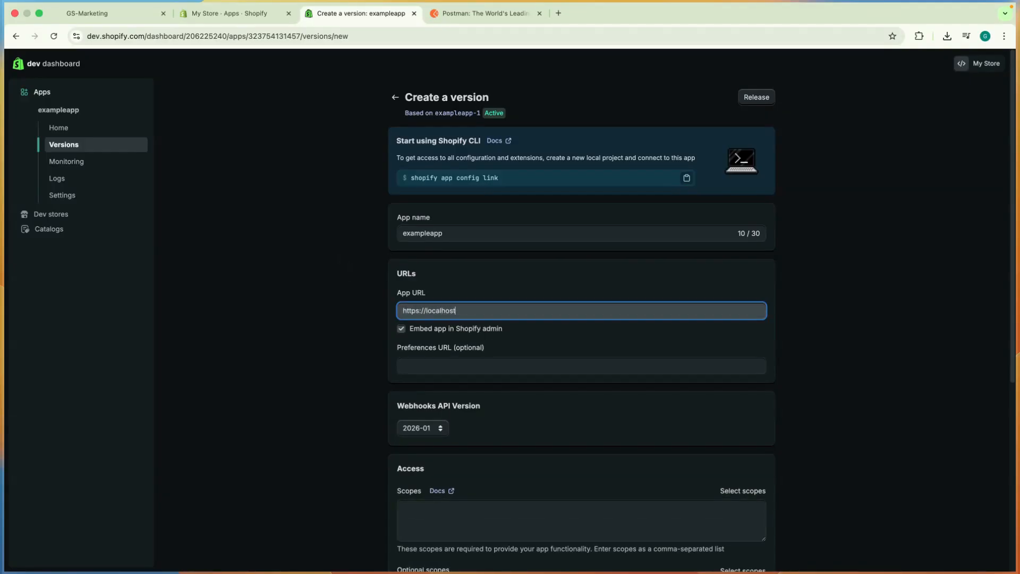
pyautogui.write('/new-install')
pyautogui.click(237, 274)
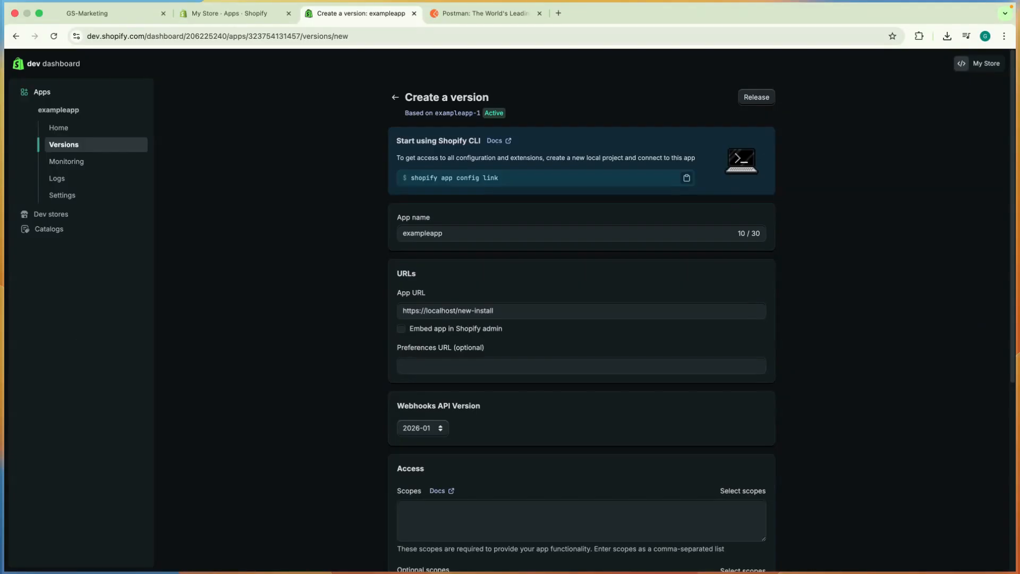
pyautogui.scroll(-3, 620, 352)
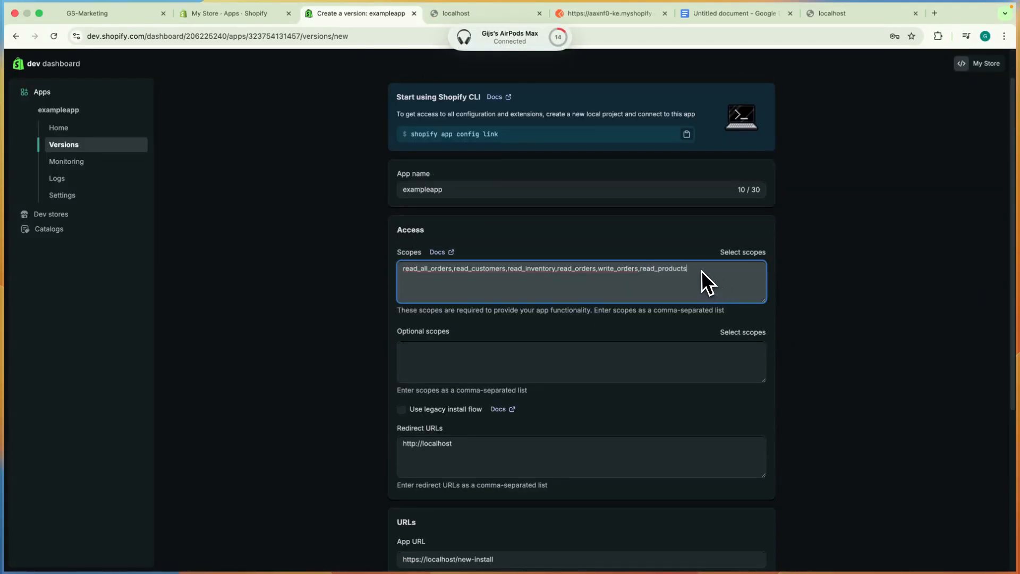
# Step: Clear the existing scopes and grant read_all_orders, read_orders and write_orders
pyautogui.tripleClick(701, 270)
pyautogui.press('BackSpace')
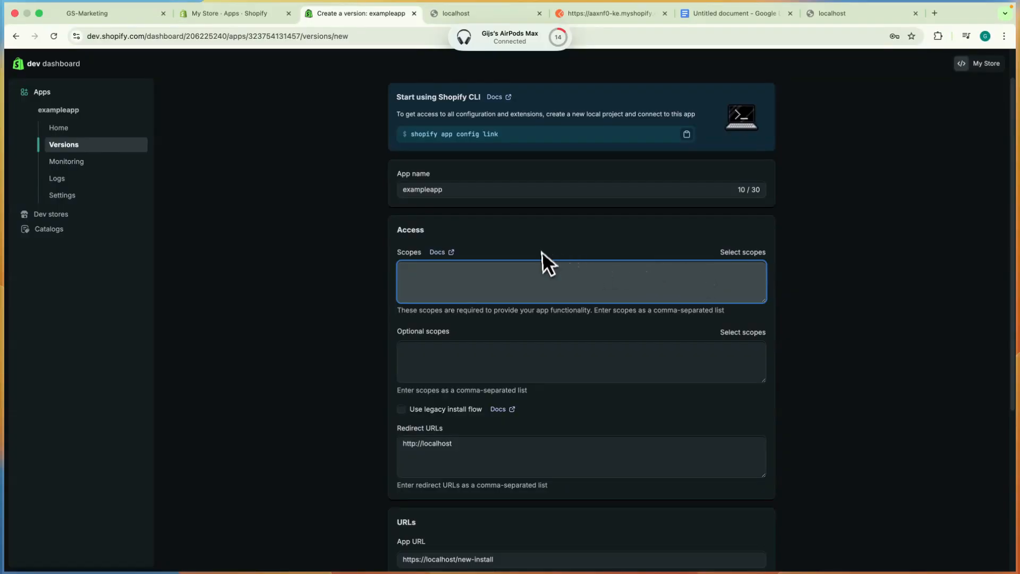
pyautogui.click(746, 253)
pyautogui.click(464, 142)
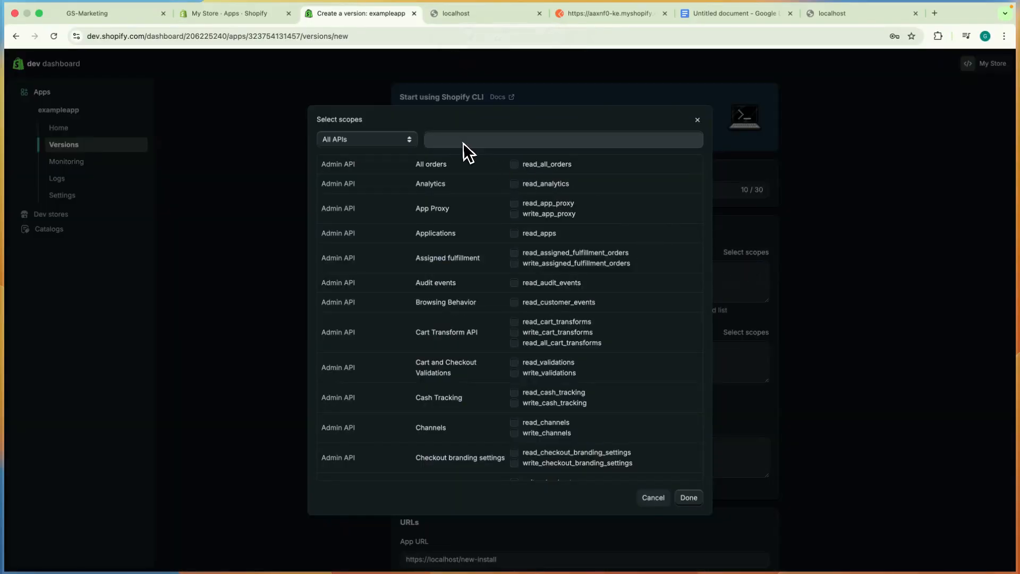
pyautogui.write('orders')
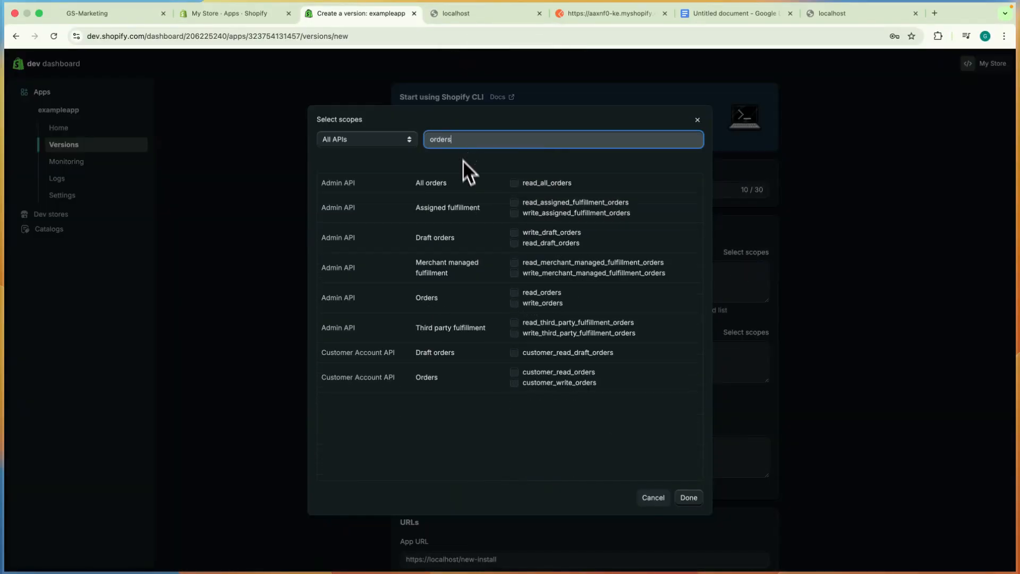
pyautogui.click(513, 183)
pyautogui.click(516, 293)
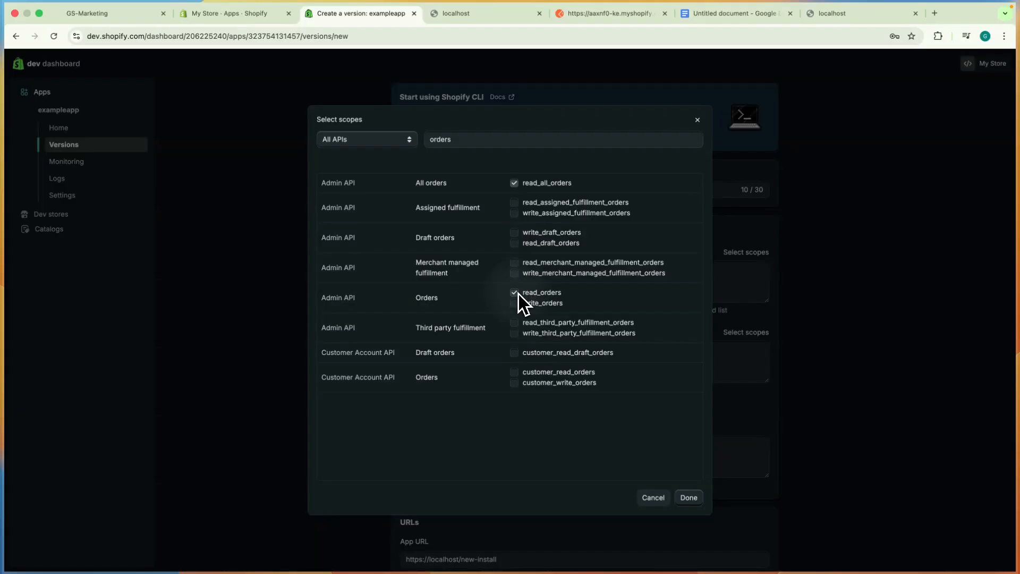
pyautogui.click(514, 303)
# Step: Also grant read_products, read_customers and read_inventory, then confirm the scope selection
pyautogui.doubleClick(452, 138)
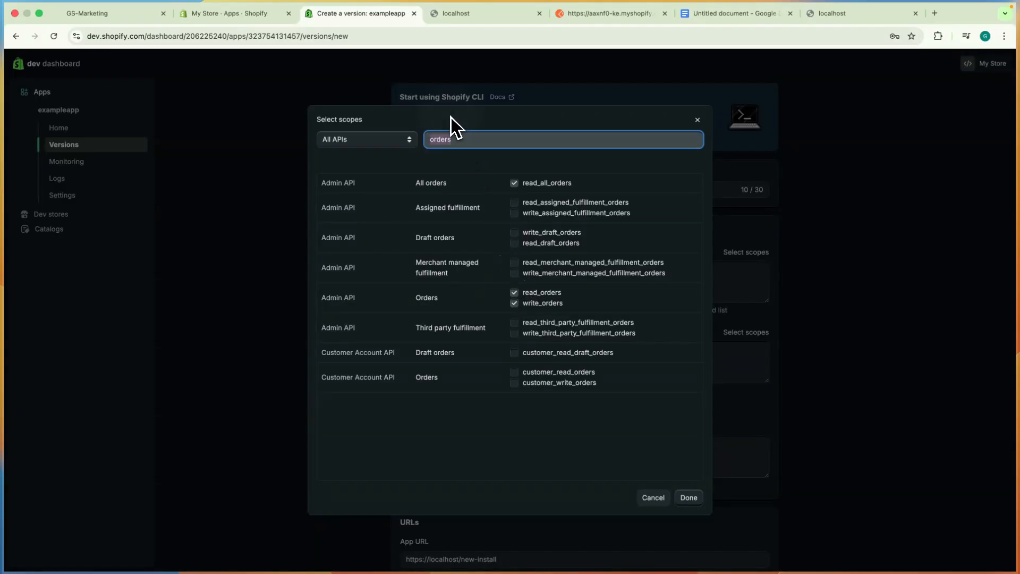
pyautogui.write('product')
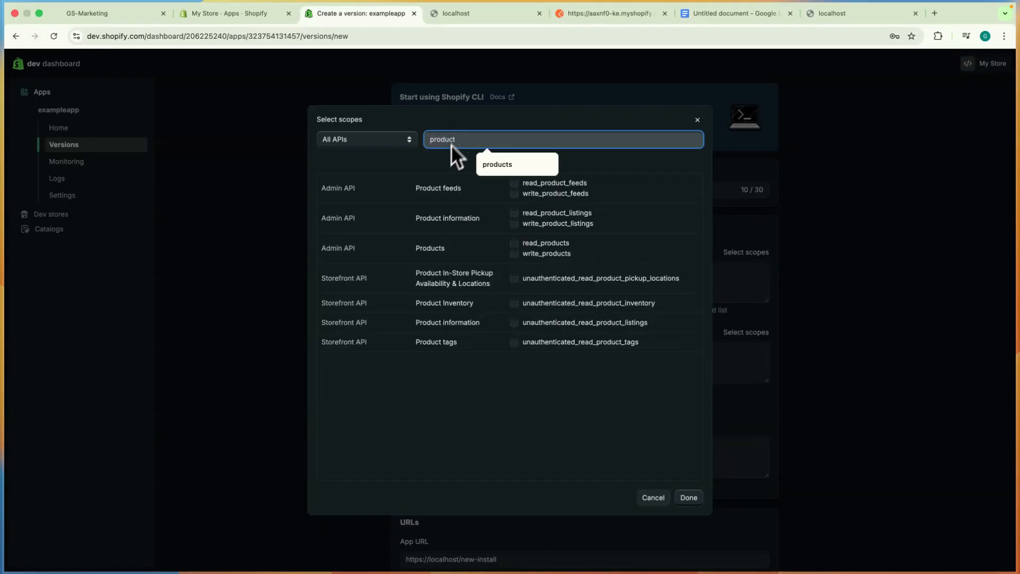
pyautogui.click(514, 243)
pyautogui.write('customers')
pyautogui.click(475, 117)
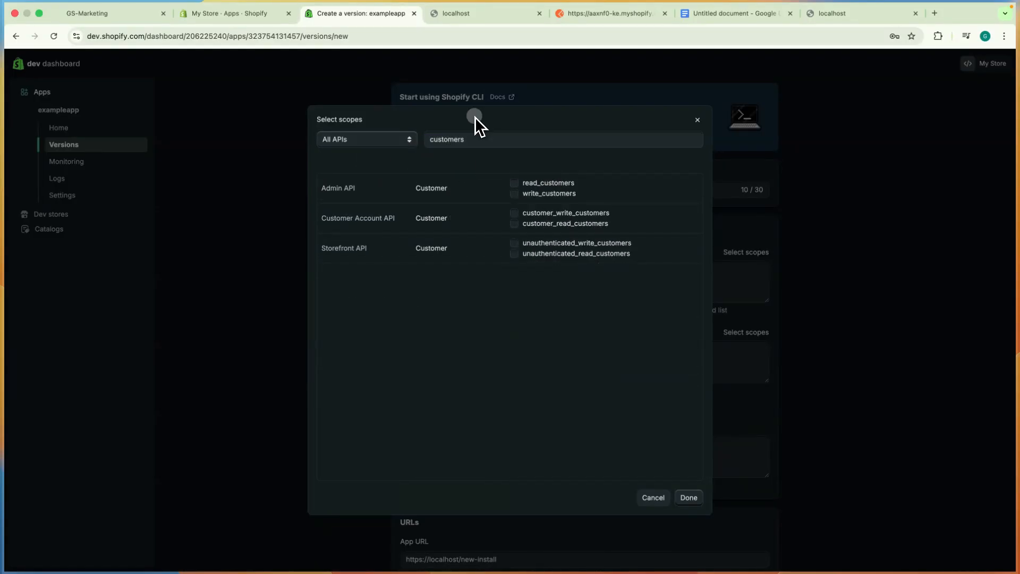
pyautogui.click(519, 181)
pyautogui.doubleClick(524, 138)
pyautogui.write('inve')
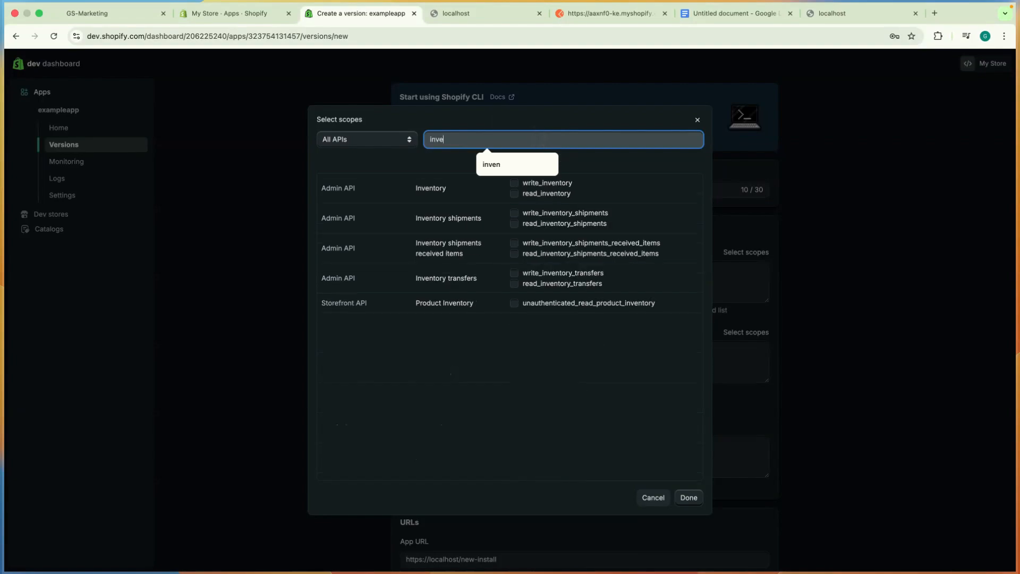
pyautogui.write('ntor')
pyautogui.click(515, 194)
pyautogui.click(683, 496)
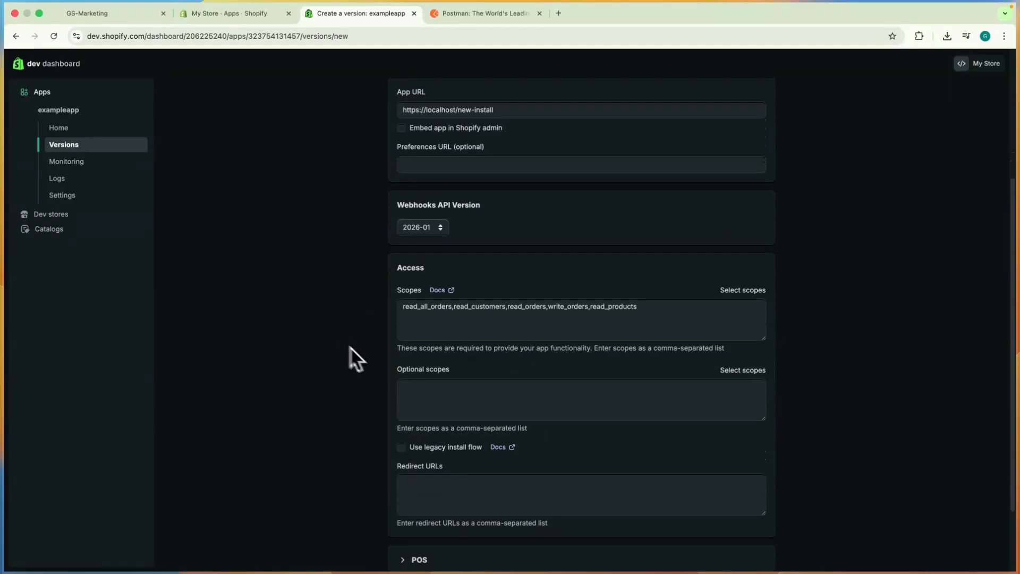
pyautogui.scroll(-3, 521, 356)
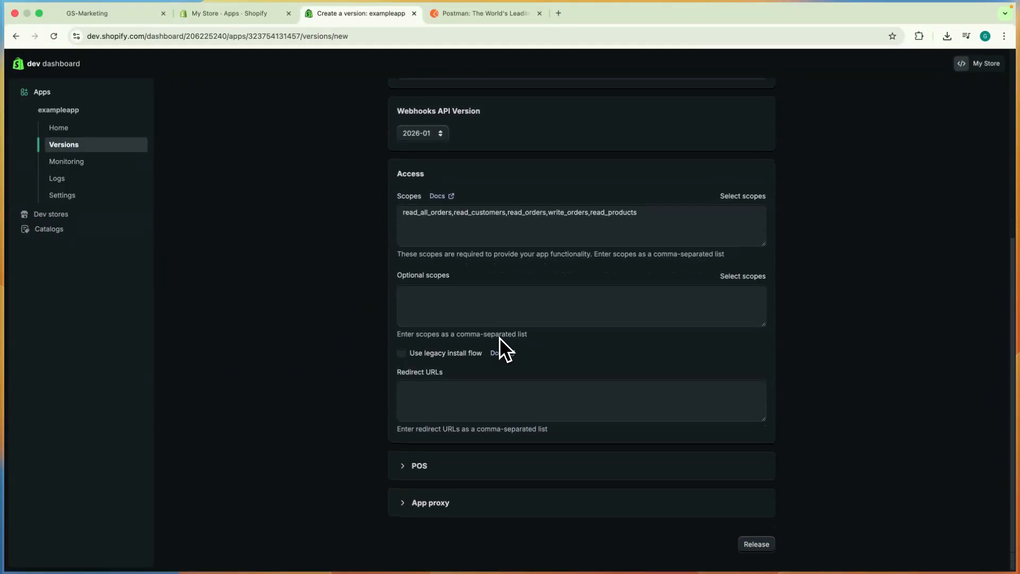
pyautogui.click(464, 404)
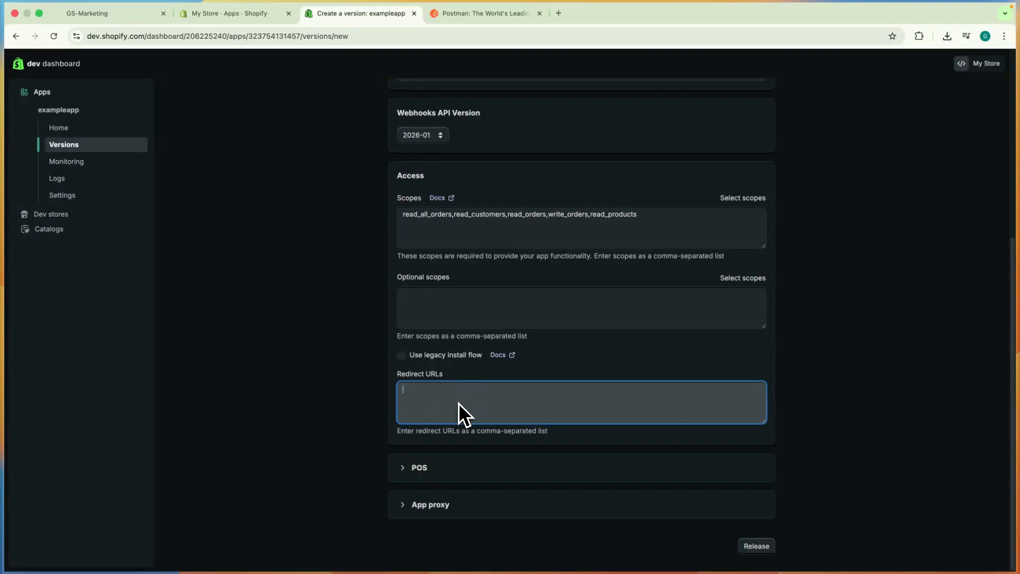
pyautogui.press('super+Tab')
pyautogui.click(451, 414)
pyautogui.write('http')
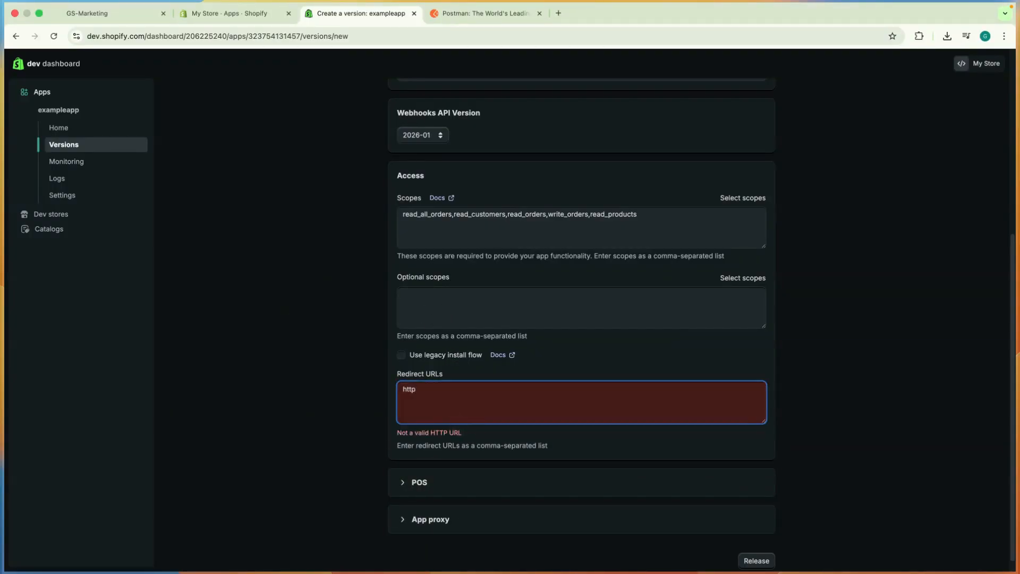
pyautogui.write('://locahlhost')
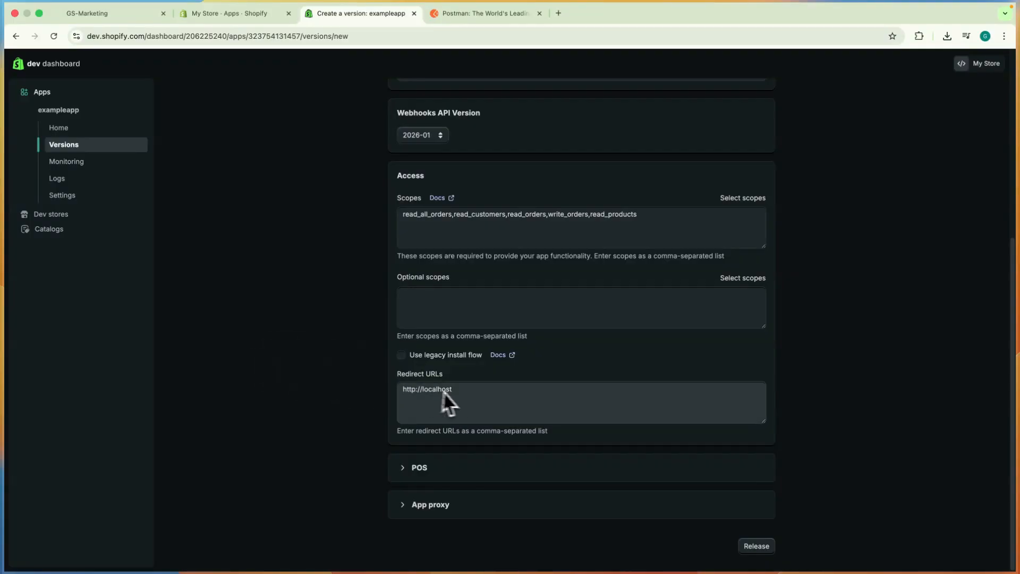
pyautogui.moveTo(455, 391); pyautogui.dragTo(393, 387)
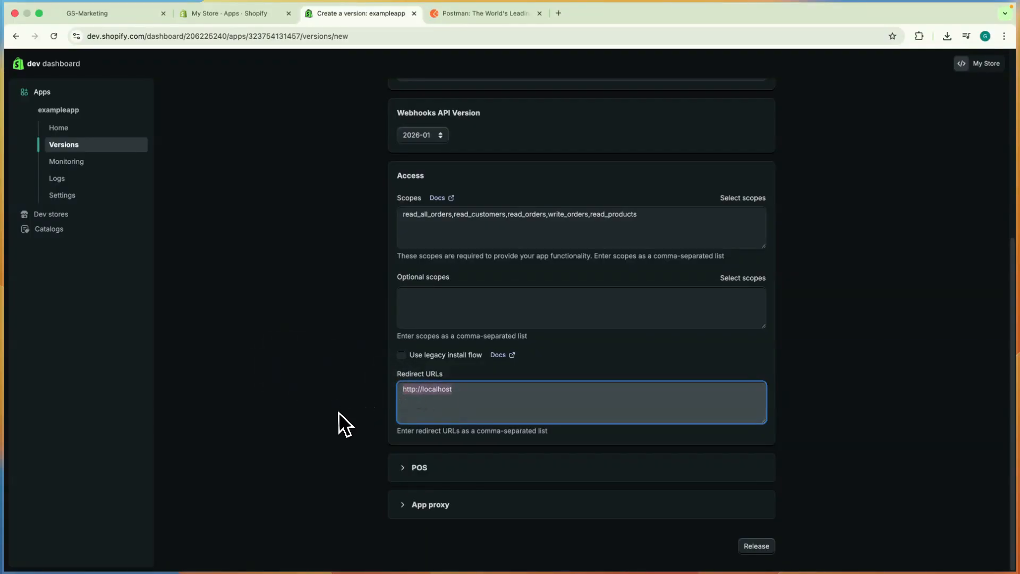
# Step: Release the new version exampleapp-2 and confirm the release
pyautogui.scroll(6, 542, 265)
pyautogui.click(752, 101)
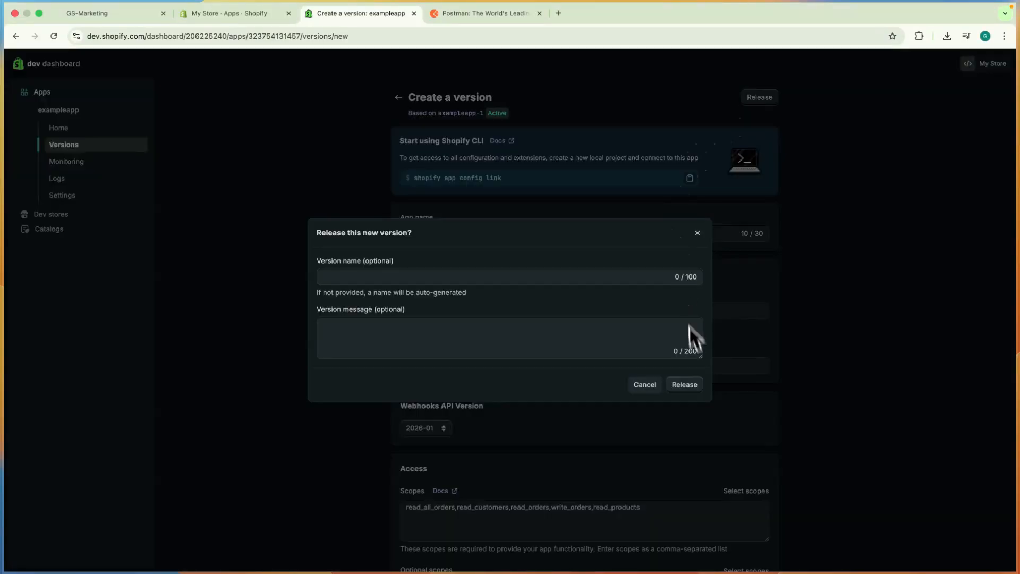
pyautogui.click(694, 388)
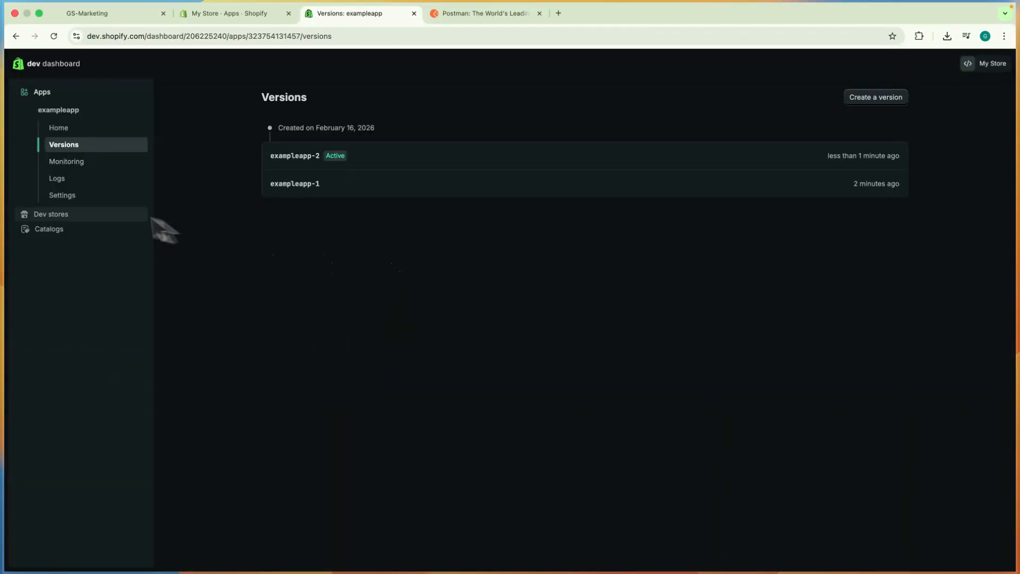
# Step: View the Client ID and secret under Settings, then return to exampleapp's Home overview
pyautogui.click(65, 195)
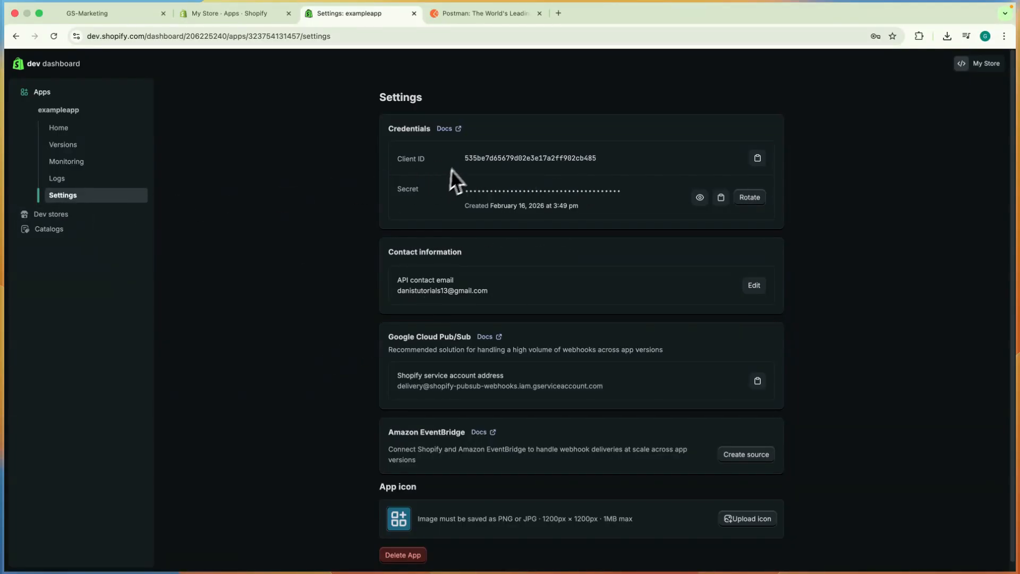
pyautogui.click(70, 128)
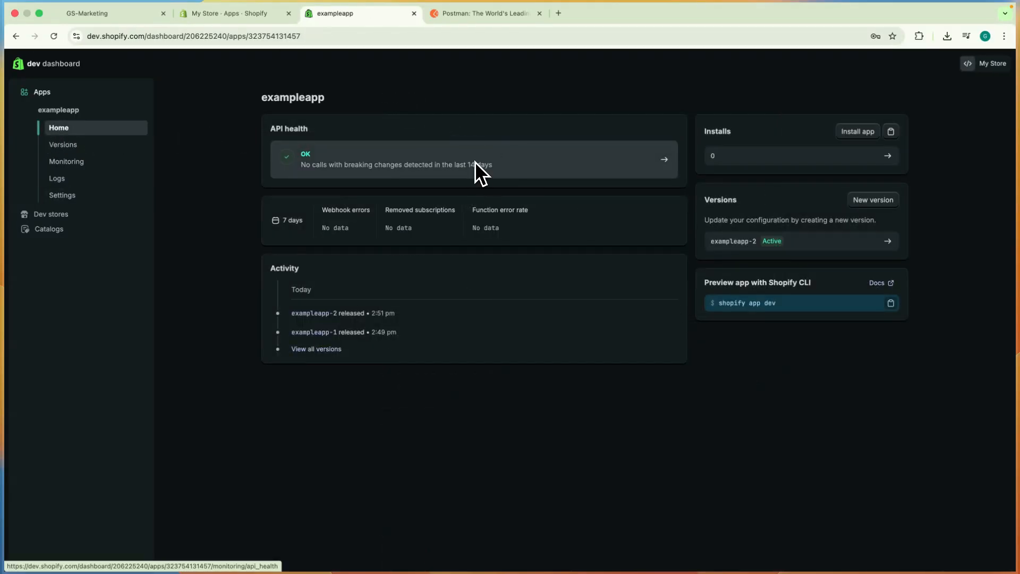
# Step: Install exampleapp on My Store
pyautogui.click(859, 133)
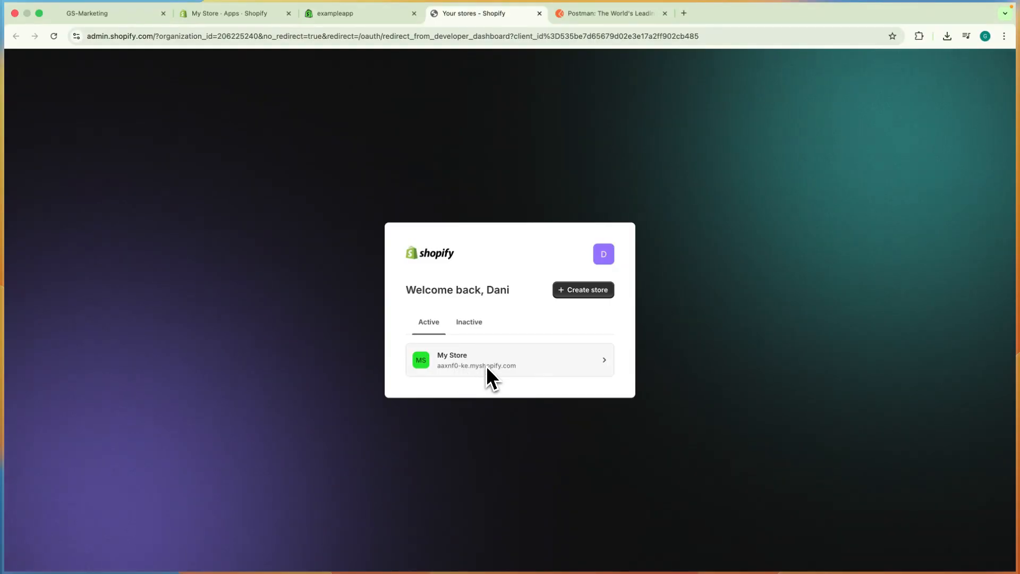
pyautogui.click(486, 366)
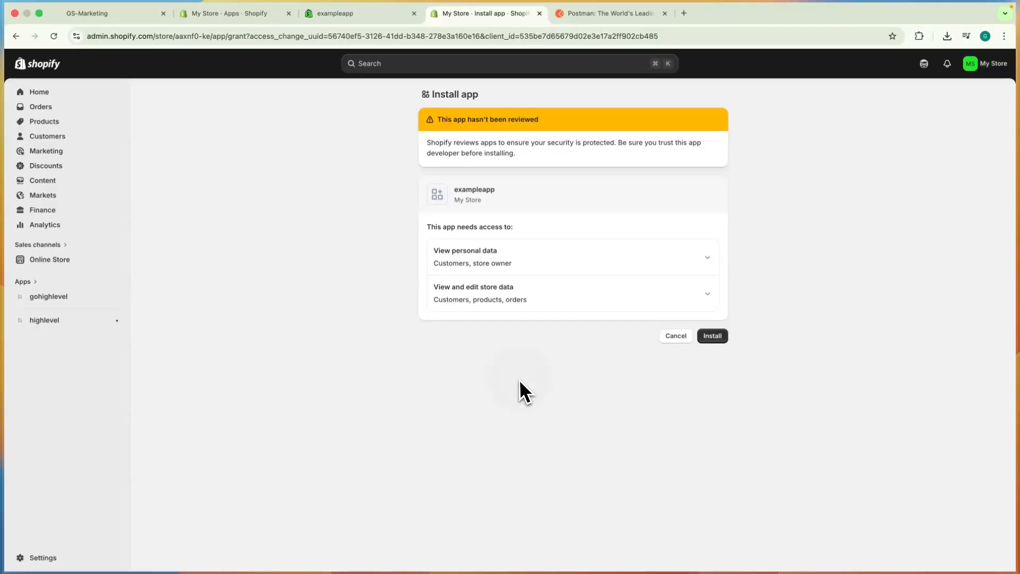
pyautogui.click(243, 202)
pyautogui.click(715, 338)
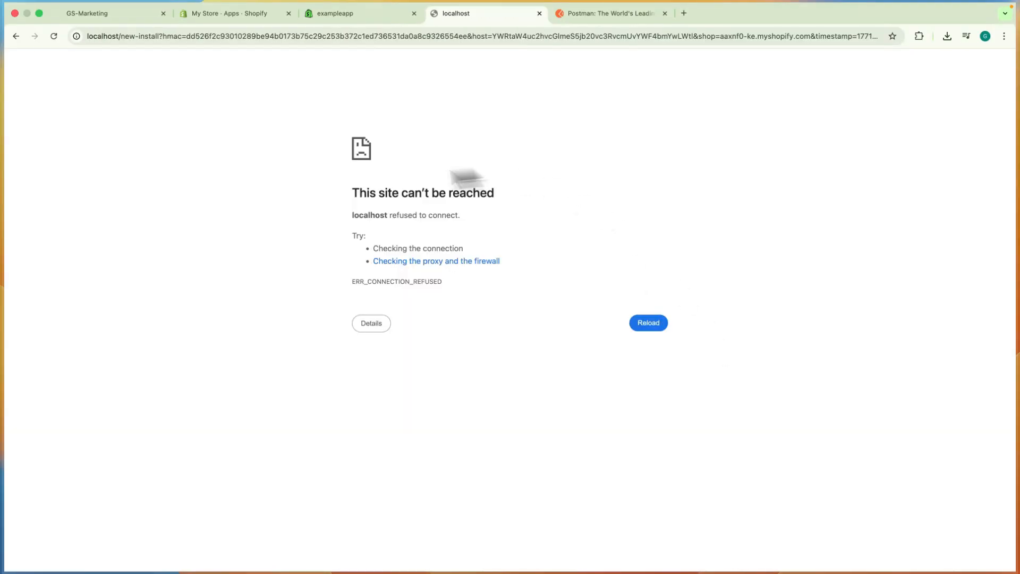
# Step: Note the connection-refused error page, then type https on a blank Google Doc's first line
pyautogui.moveTo(348, 195); pyautogui.dragTo(487, 196)
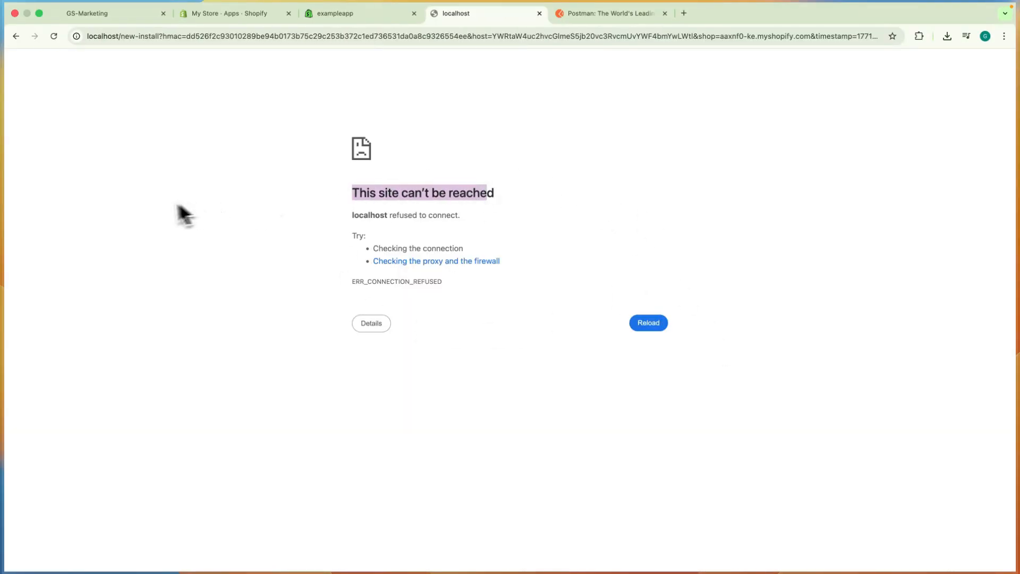
pyautogui.click(146, 196)
pyautogui.moveTo(400, 218); pyautogui.dragTo(486, 226)
pyautogui.click(488, 227)
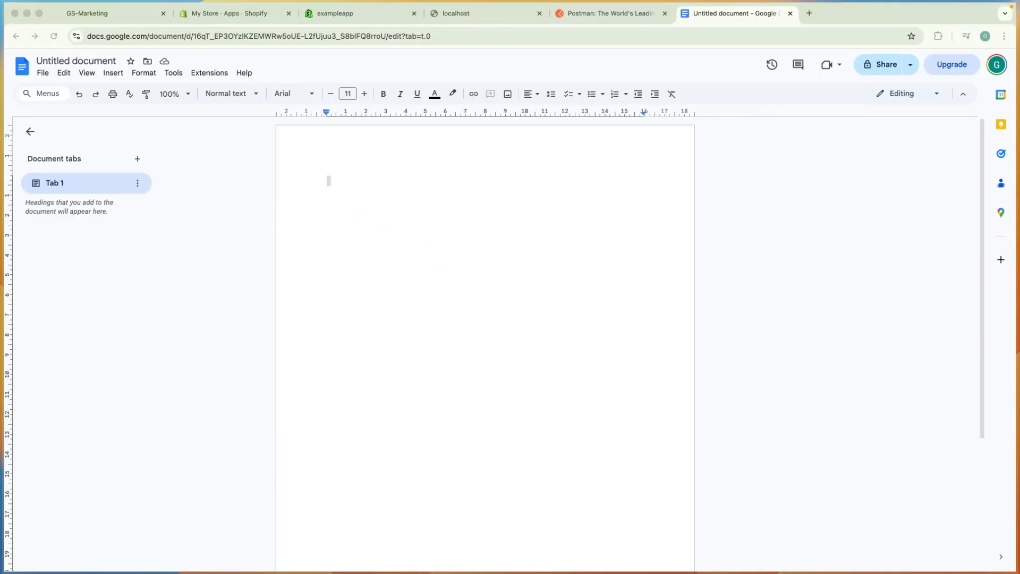
pyautogui.click(381, 183)
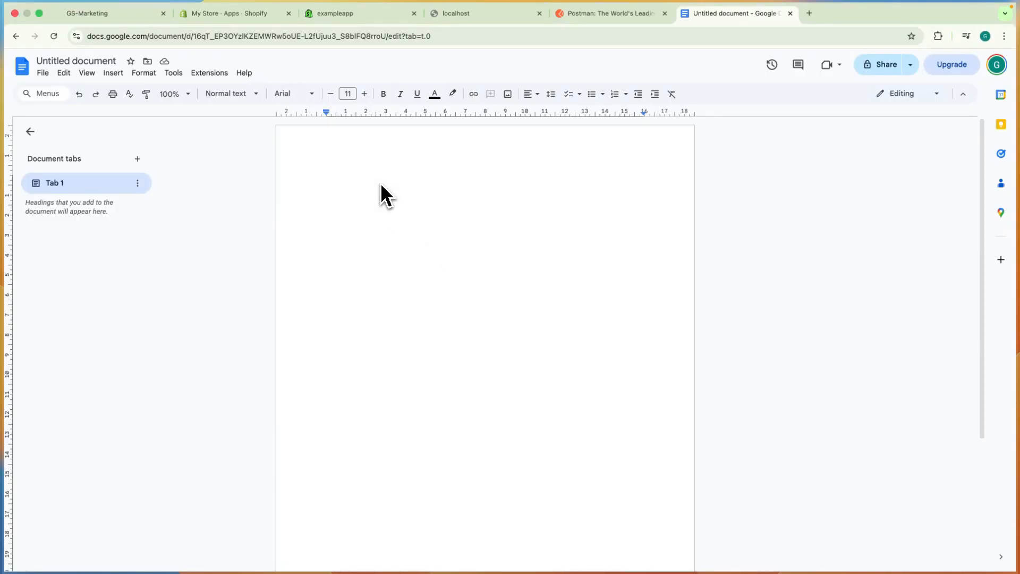
pyautogui.write('https://')
pyautogui.press('super+2')
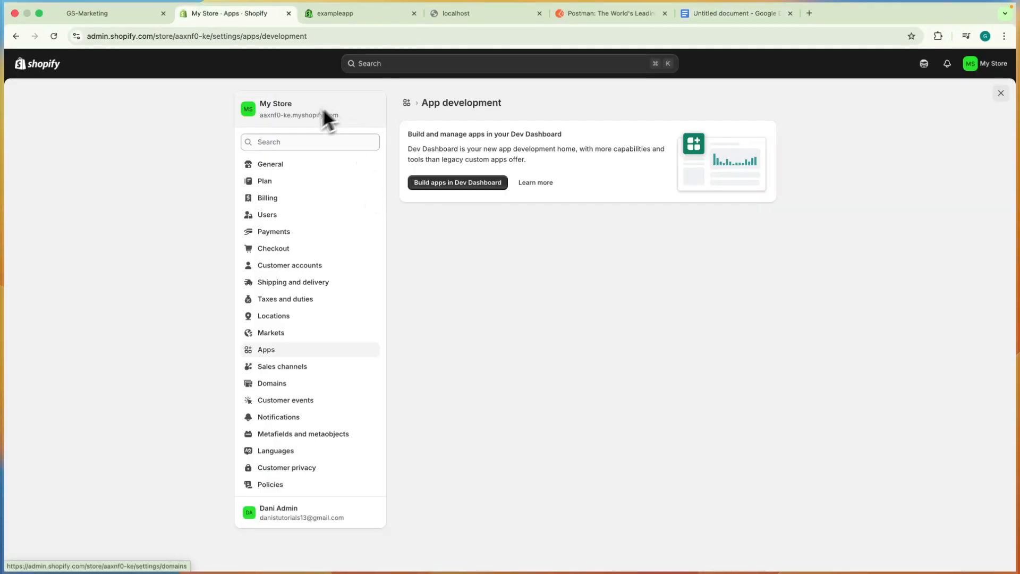
pyautogui.click(276, 387)
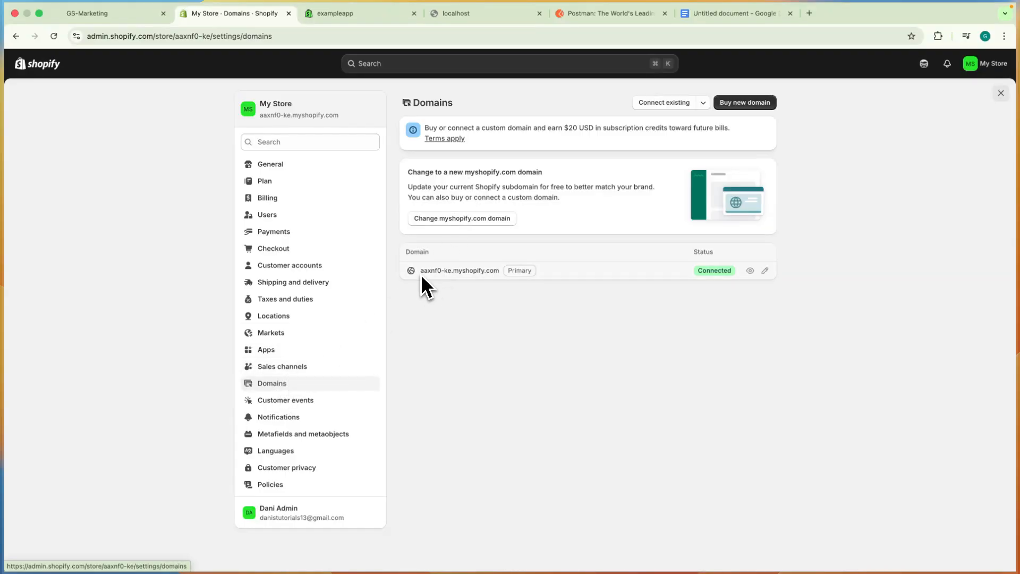
pyautogui.moveTo(421, 274); pyautogui.dragTo(499, 274)
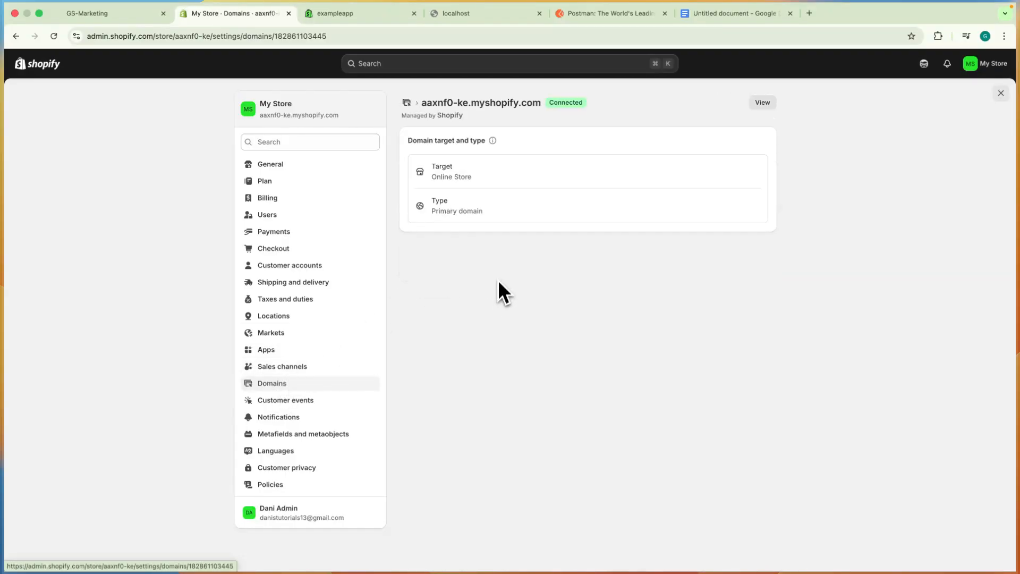
pyautogui.moveTo(422, 105); pyautogui.dragTo(541, 105)
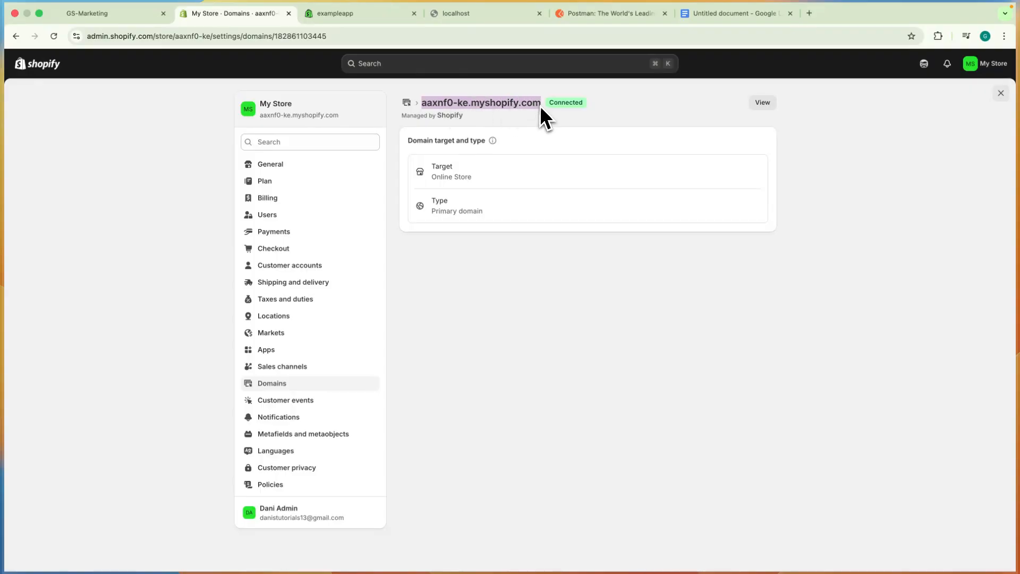
pyautogui.press('super+c')
pyautogui.click(736, 13)
pyautogui.press('super+v')
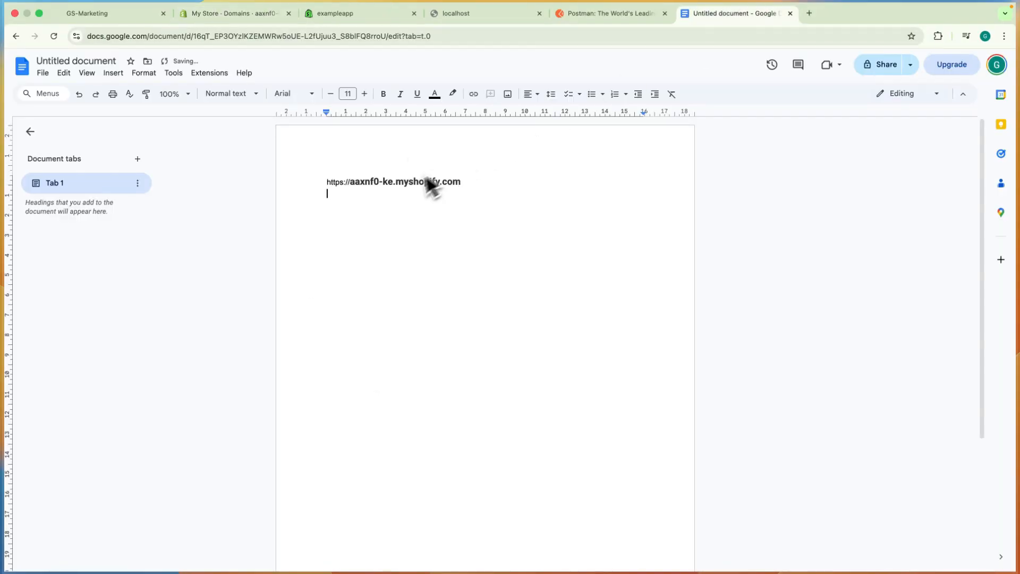
# Step: Strip formatting from the URL and append /admin/oauth/authorize?client_id=
pyautogui.doubleClick(360, 183)
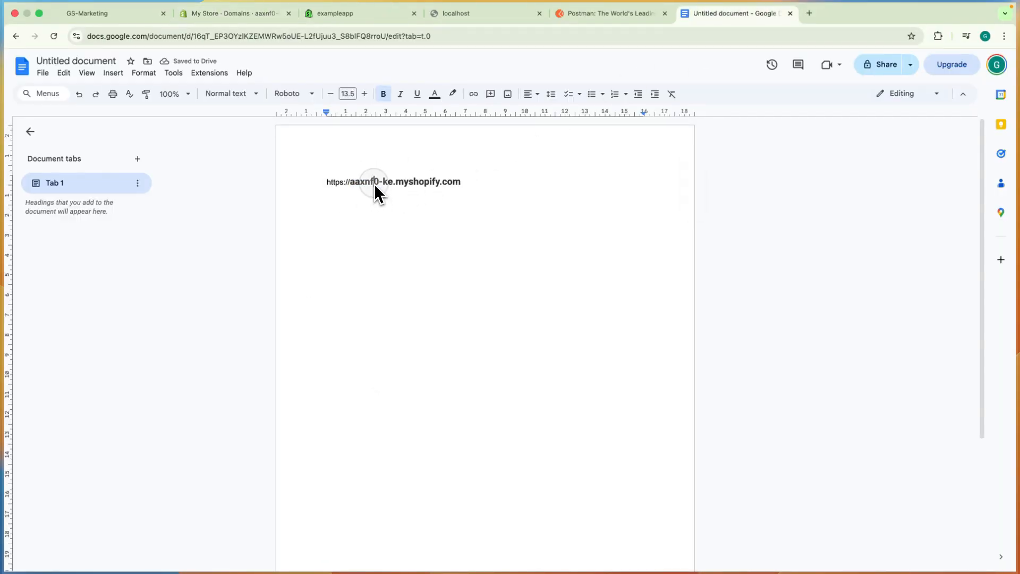
pyautogui.press('super+a')
pyautogui.press('super+backslash')
pyautogui.click(517, 182)
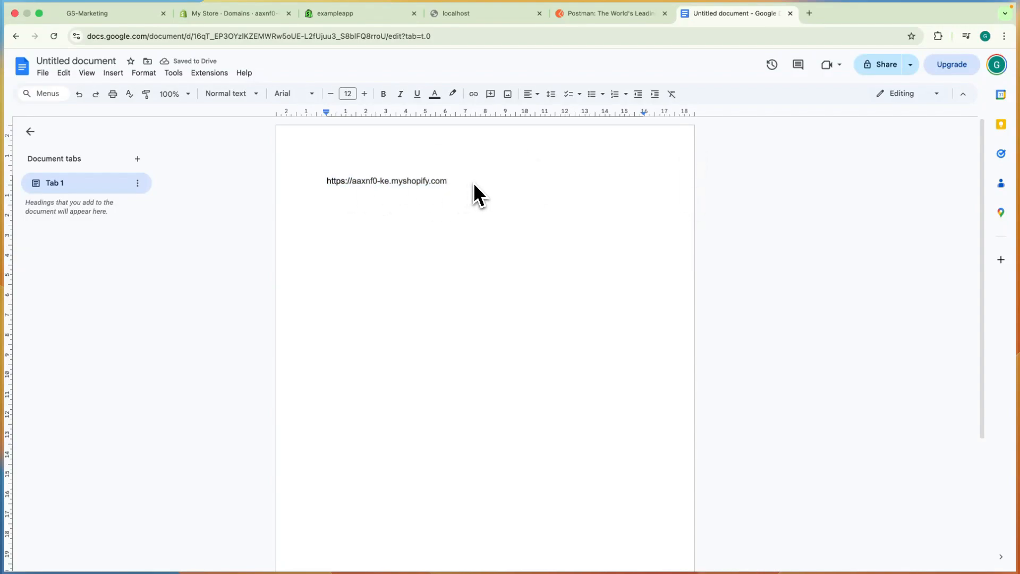
pyautogui.doubleClick(475, 183)
pyautogui.write('/admin/oauth/authorize')
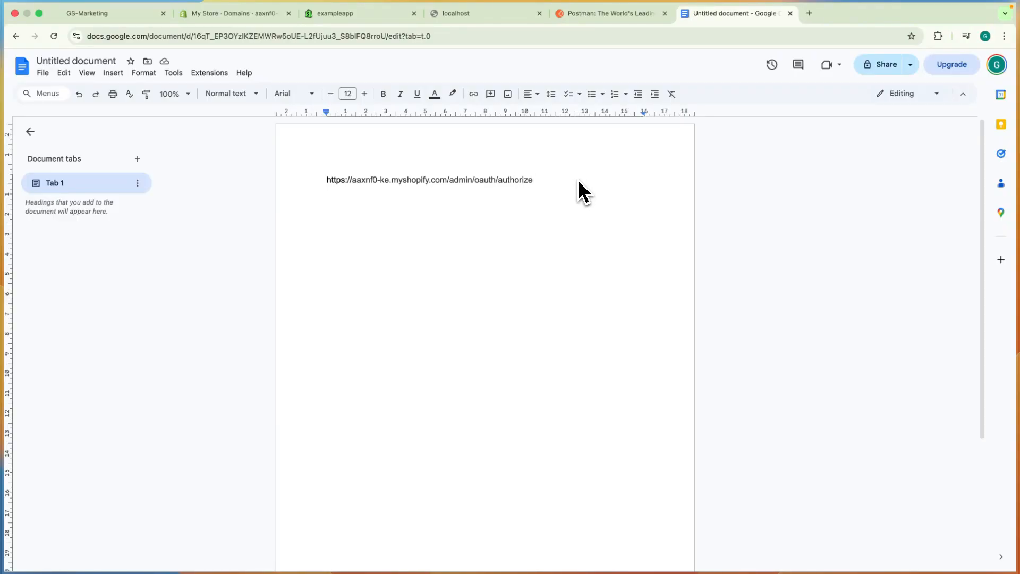
pyautogui.write('?client_id=')
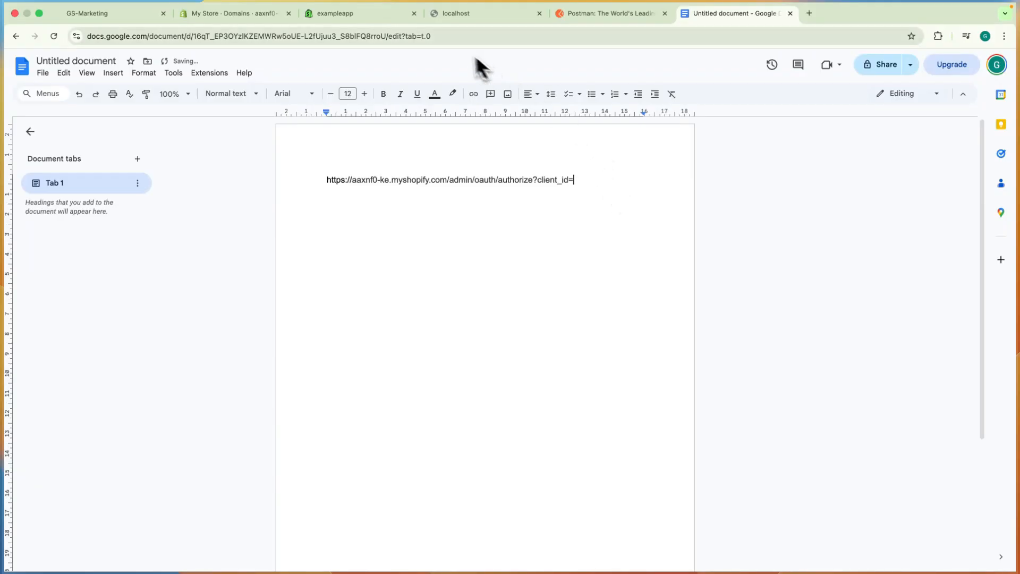
# Step: Paste exampleapp's Client ID from Dev Dashboard Settings, then append &redirect_uri=
pyautogui.click(372, 15)
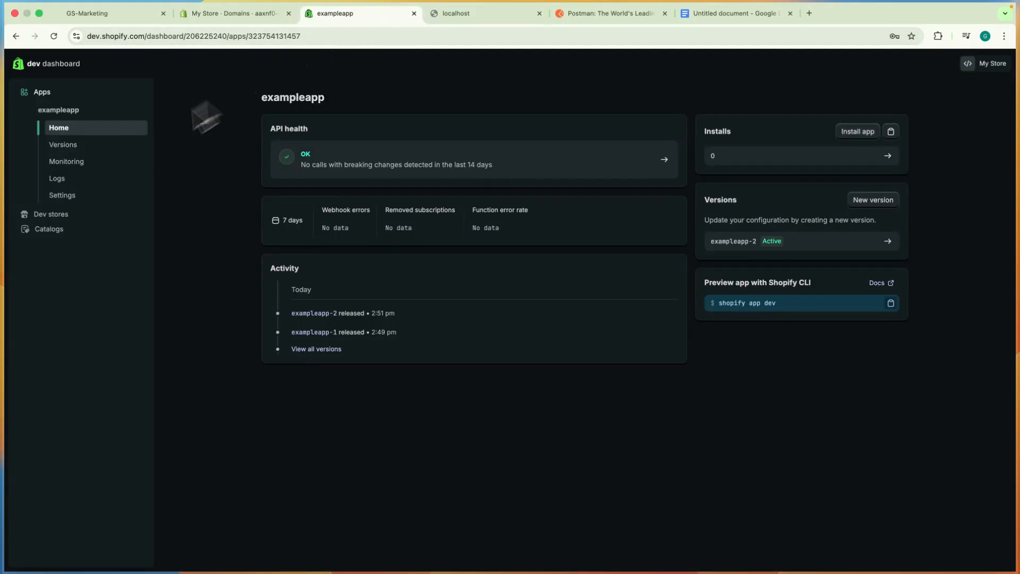
pyautogui.click(71, 199)
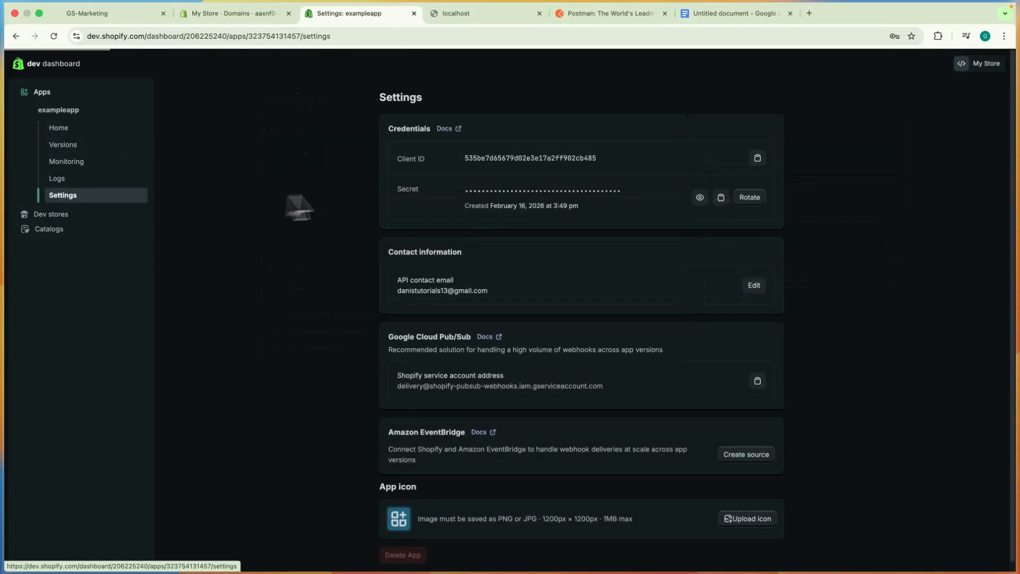
pyautogui.click(757, 157)
pyautogui.press('super+v')
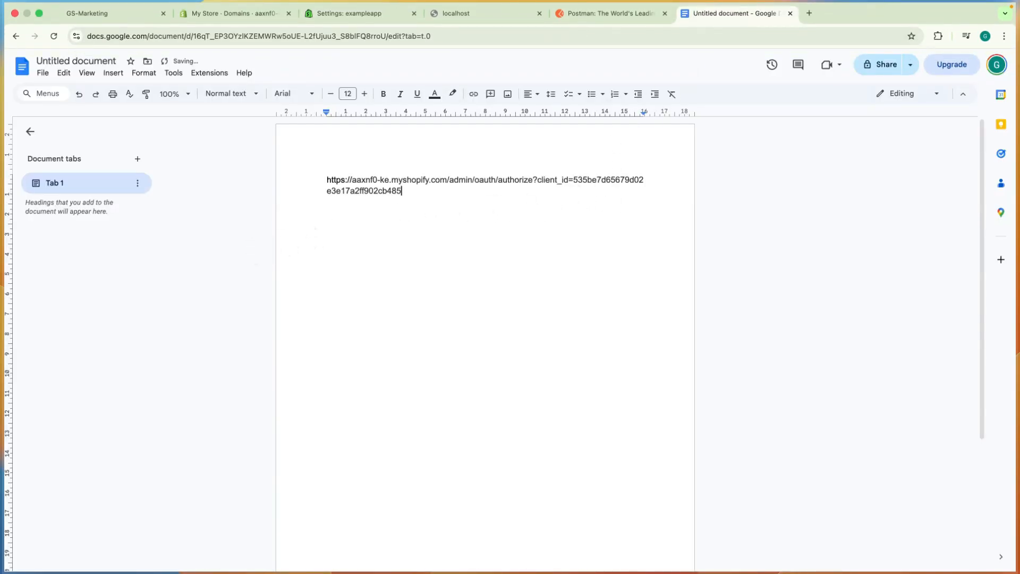
pyautogui.write('&')
pyautogui.moveTo(404, 191); pyautogui.dragTo(425, 206)
pyautogui.click(424, 204)
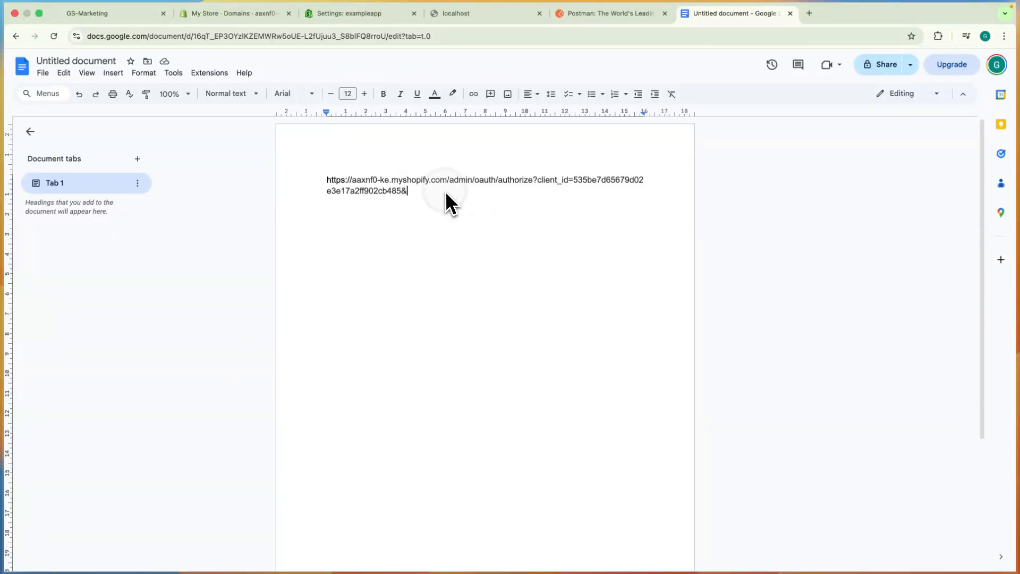
pyautogui.write('redir')
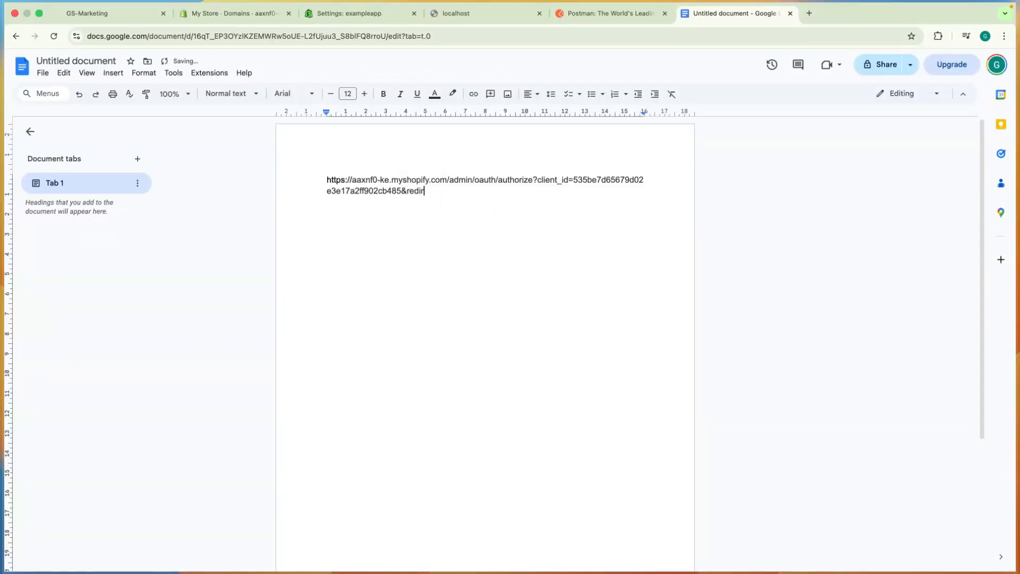
pyautogui.write('ect_uri=')
# Step: Open the active exampleapp-2 version details from the Versions list
pyautogui.press('super+3')
pyautogui.click(78, 143)
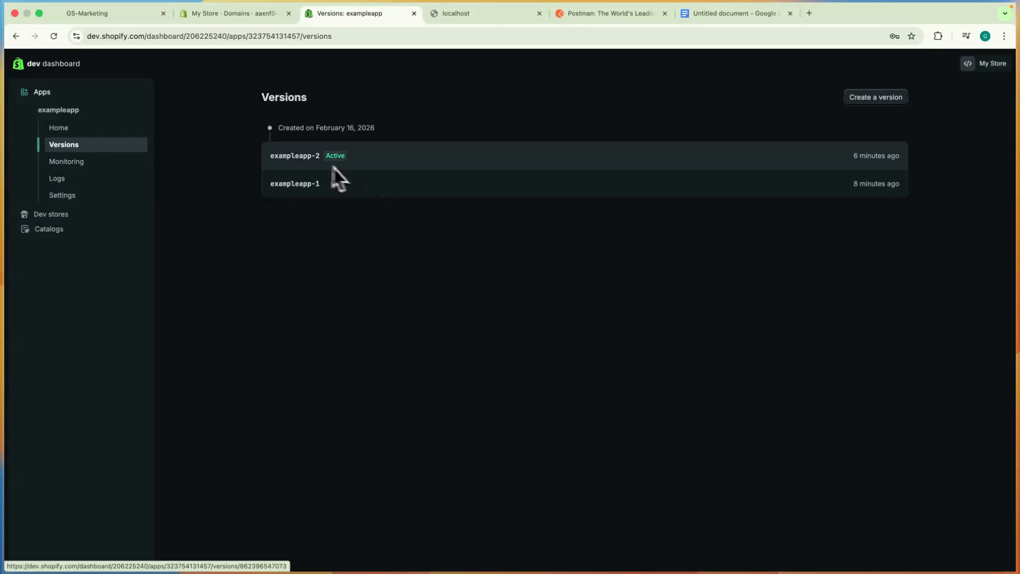
pyautogui.moveTo(326, 159); pyautogui.dragTo(310, 161)
pyautogui.click(310, 159)
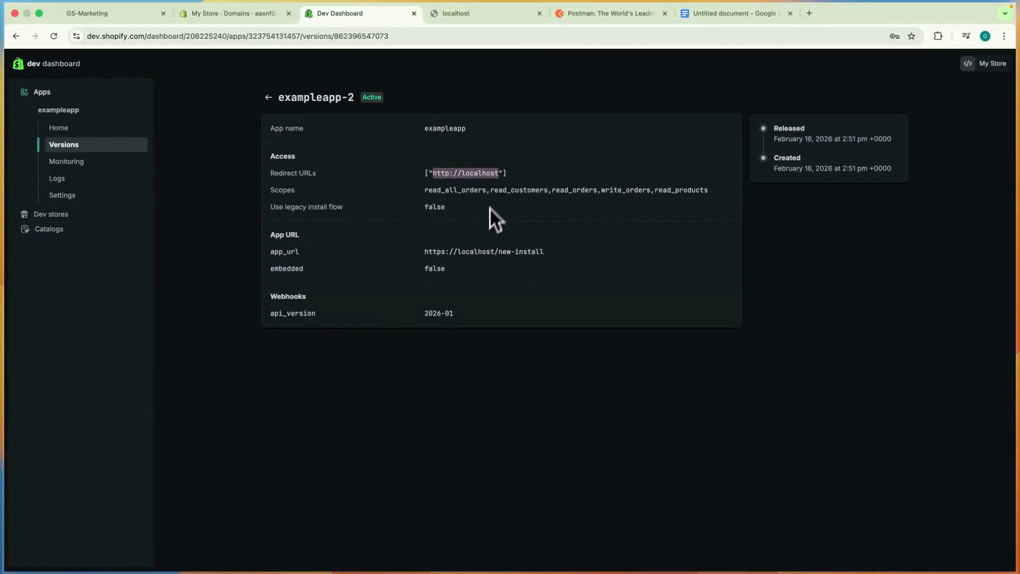
pyautogui.click(701, 16)
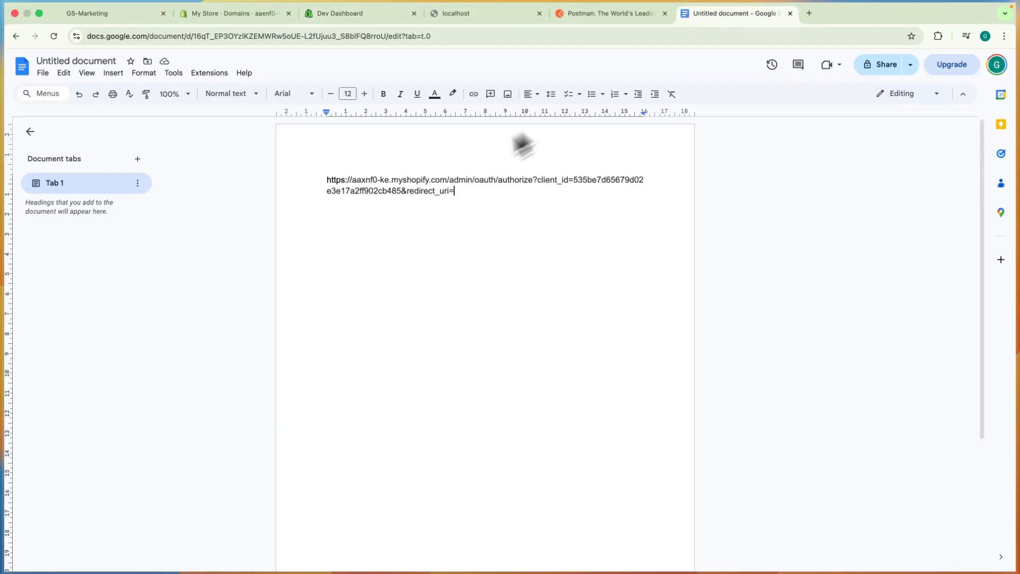
pyautogui.hotkey('ctrl', 'v')
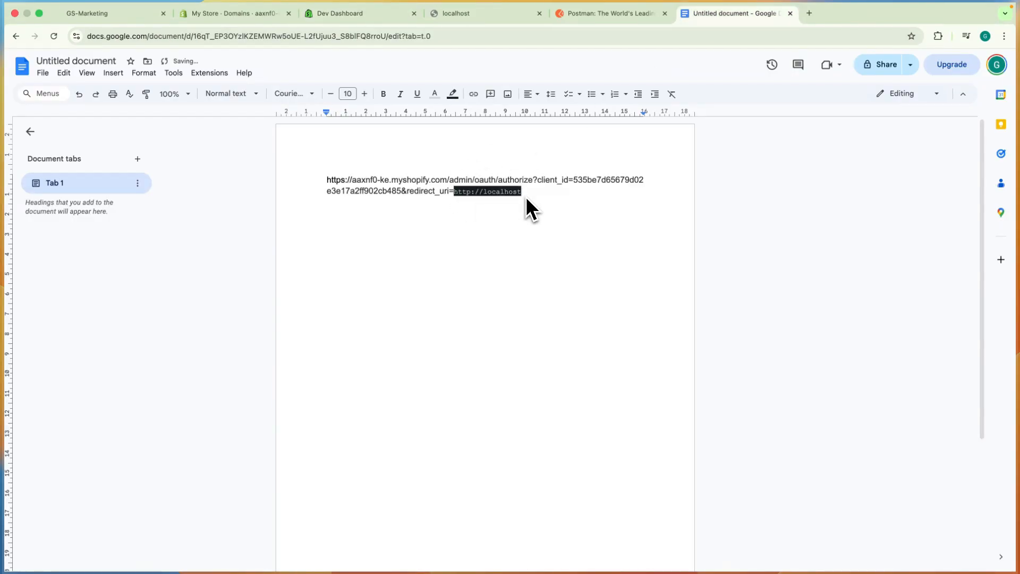
pyautogui.press('BackSpace')
pyautogui.press('BackSpace')
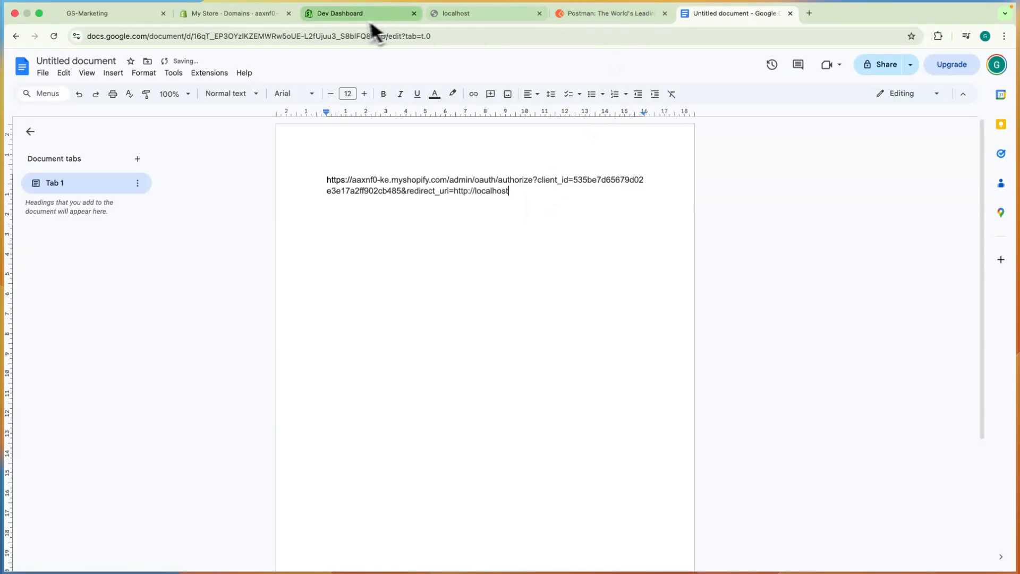
pyautogui.click(352, 19)
pyautogui.hotkey('ctrl', 'c')
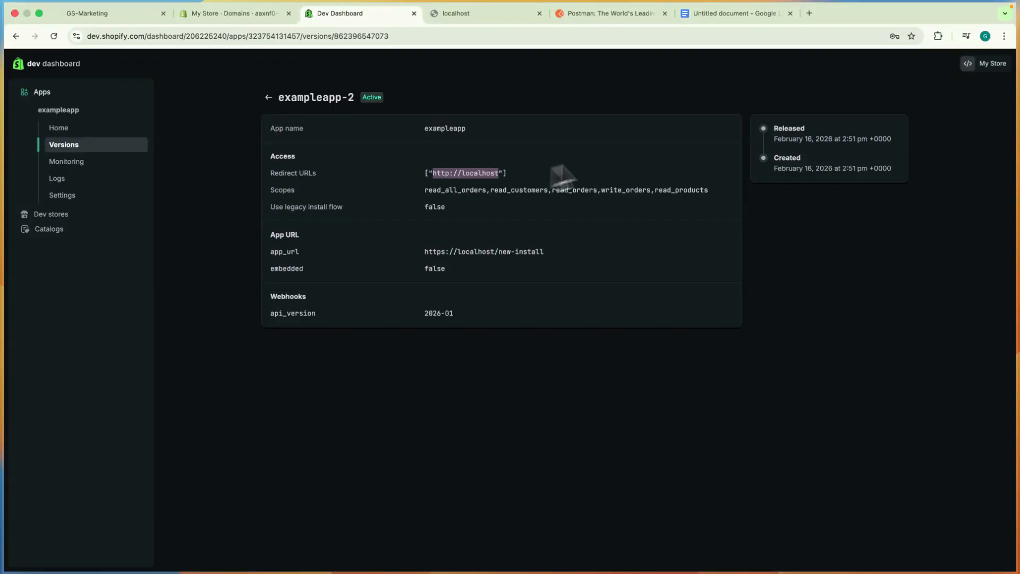
pyautogui.click(723, 13)
pyautogui.hotkey('ctrl', 'v')
pyautogui.moveTo(494, 217); pyautogui.dragTo(326, 179)
# Step: Load the authorize URL in a new Chrome tab and copy the returned localhost callback URL
pyautogui.hotkey('ctrl', 'c')
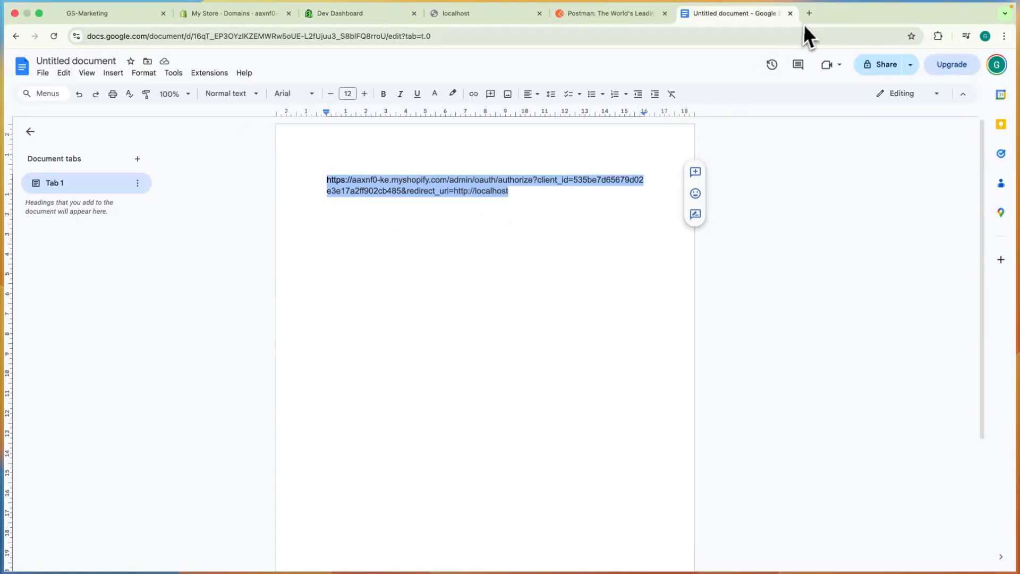
pyautogui.click(810, 13)
pyautogui.hotkey('ctrl', 'v')
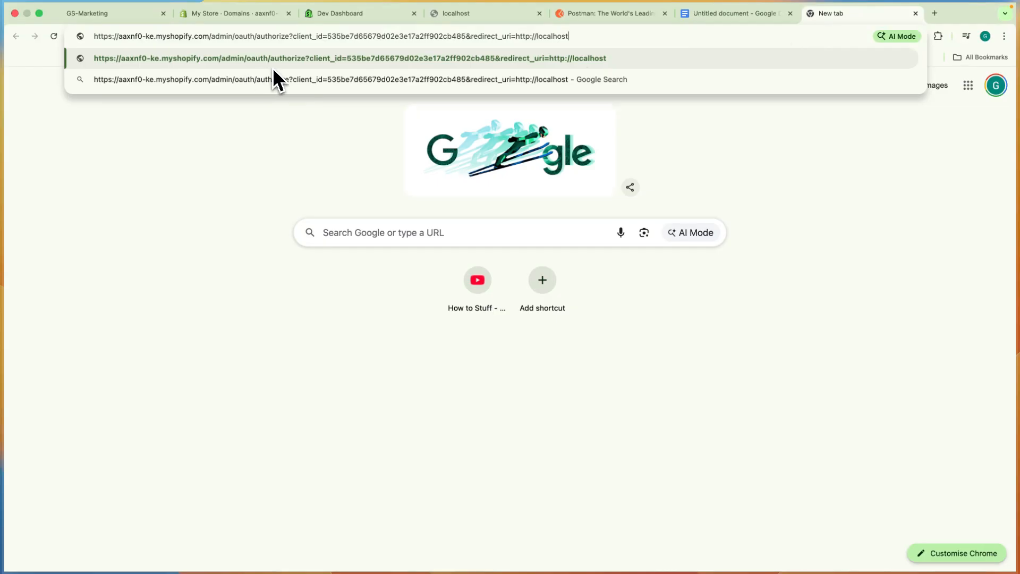
pyautogui.press('Return')
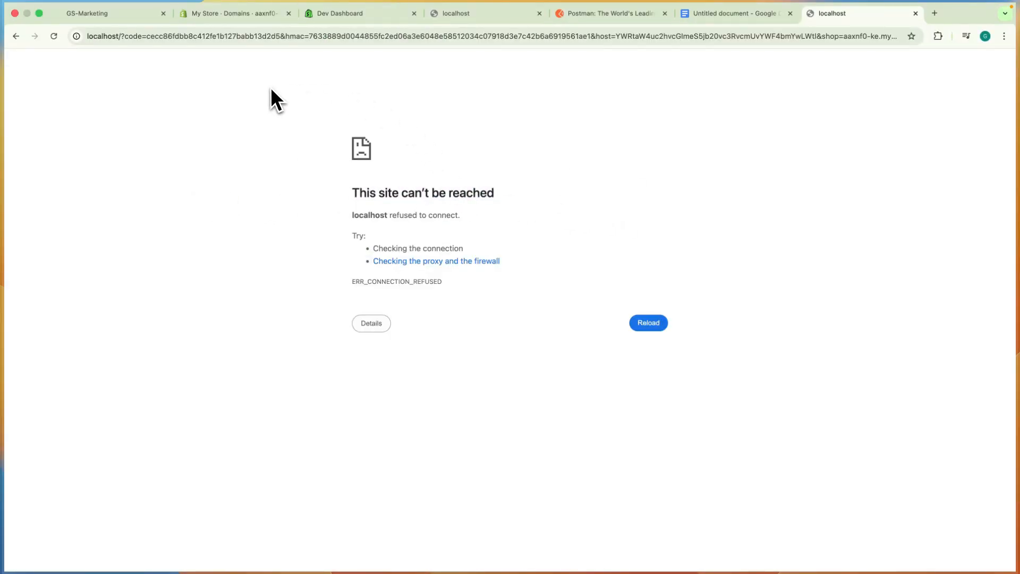
pyautogui.click(213, 38)
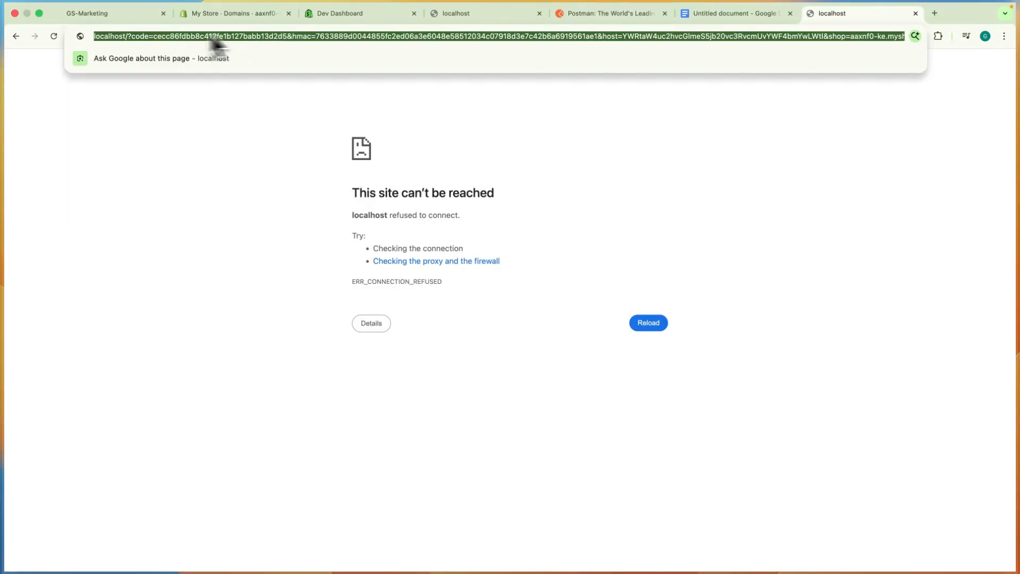
pyautogui.click(704, 15)
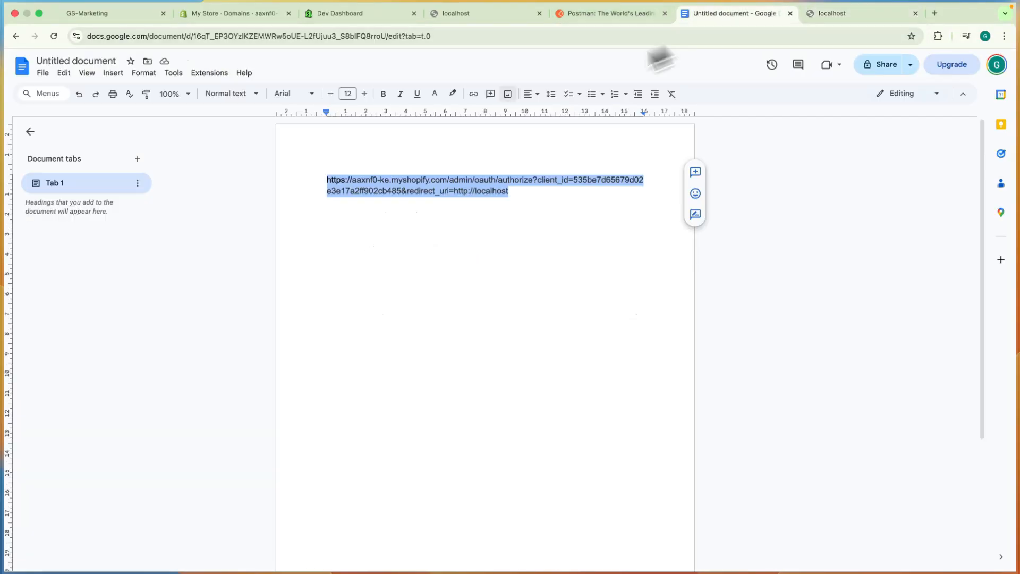
# Step: Paste the localhost callback URL below the authorize link and break it before &hmac
pyautogui.click(456, 244)
pyautogui.press('Return')
pyautogui.press('super+v')
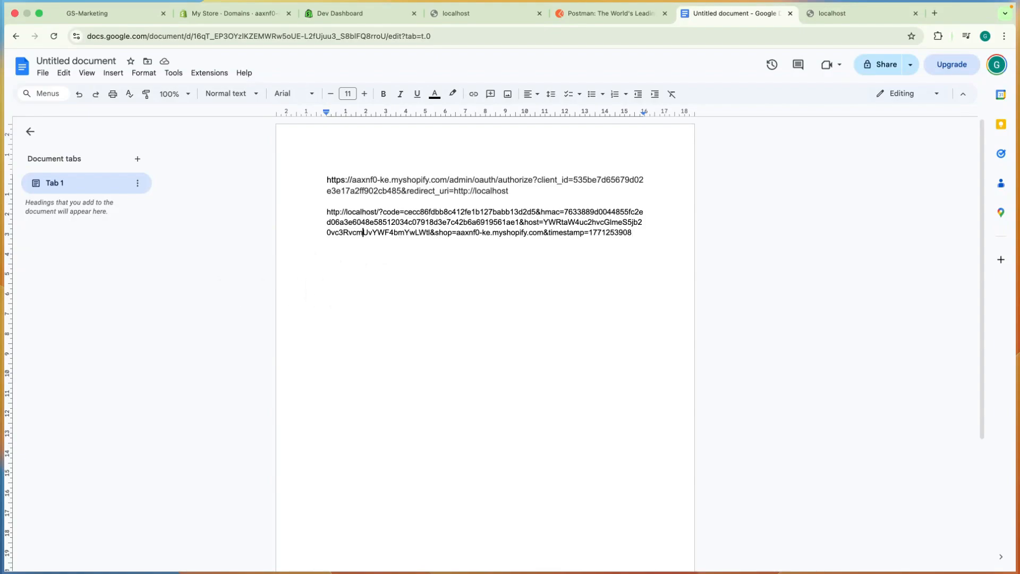
pyautogui.click(550, 218)
pyautogui.press('Return')
# Step: Copy the code value from the callback URL and paste it on its own line below
pyautogui.doubleClick(512, 255)
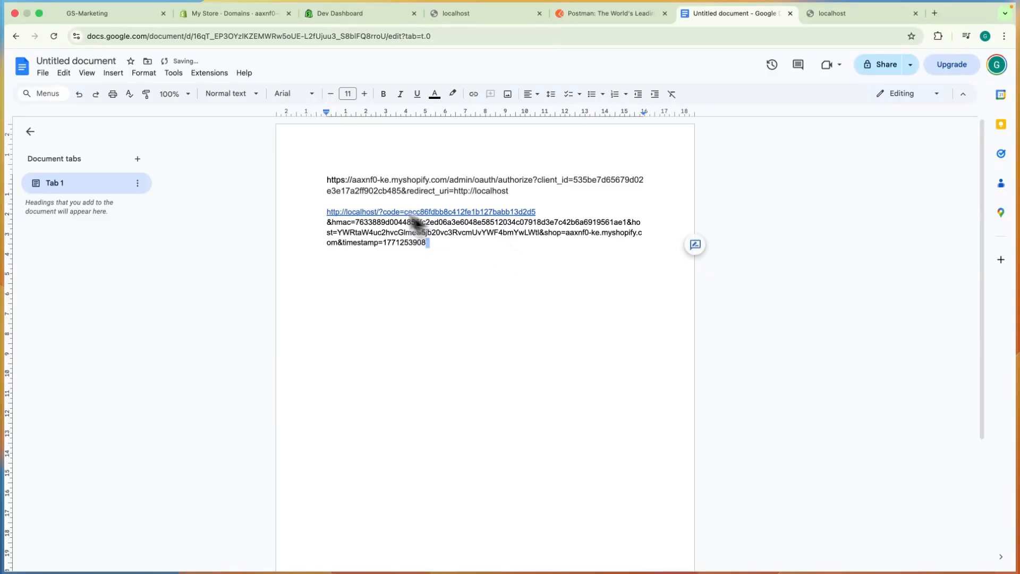
pyautogui.click(405, 214)
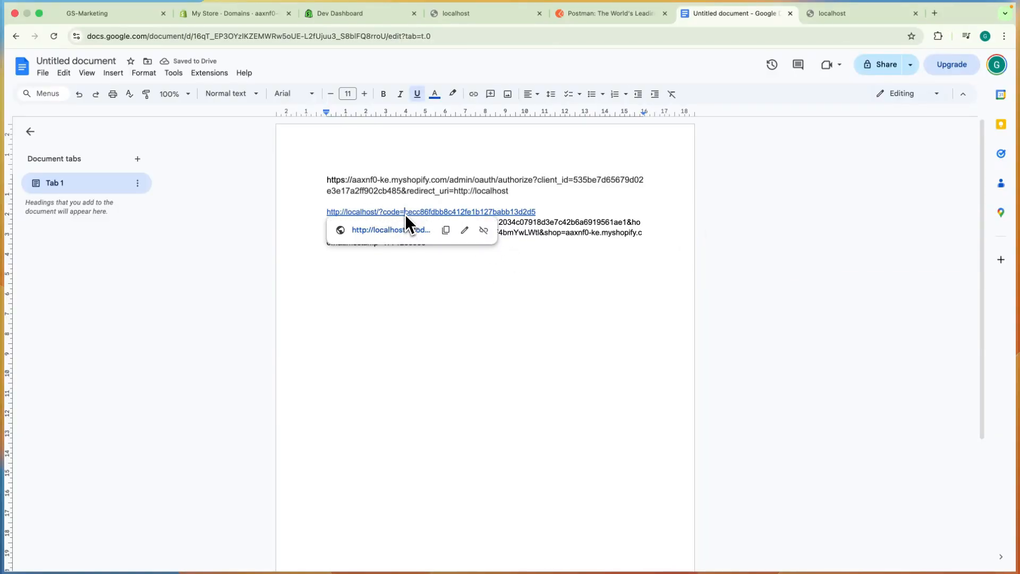
pyautogui.moveTo(405, 215); pyautogui.dragTo(544, 215)
pyautogui.press('cmd+c')
pyautogui.click(458, 332)
pyautogui.press('Return')
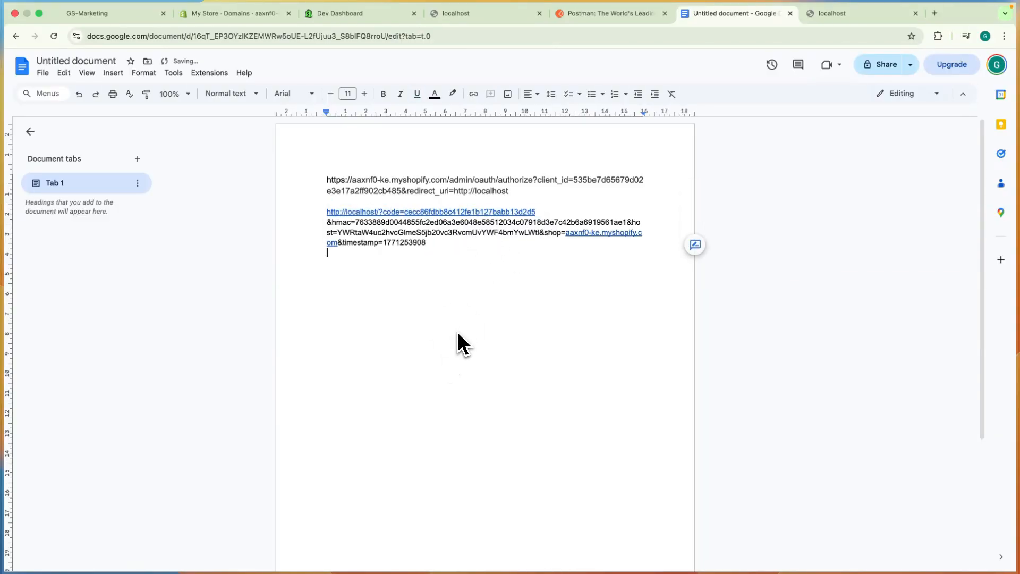
pyautogui.press('Return')
pyautogui.press('cmd+v')
# Step: Compare the pasted code line against the code inside the callback URL
pyautogui.moveTo(327, 264); pyautogui.dragTo(216, 279)
pyautogui.click(488, 257)
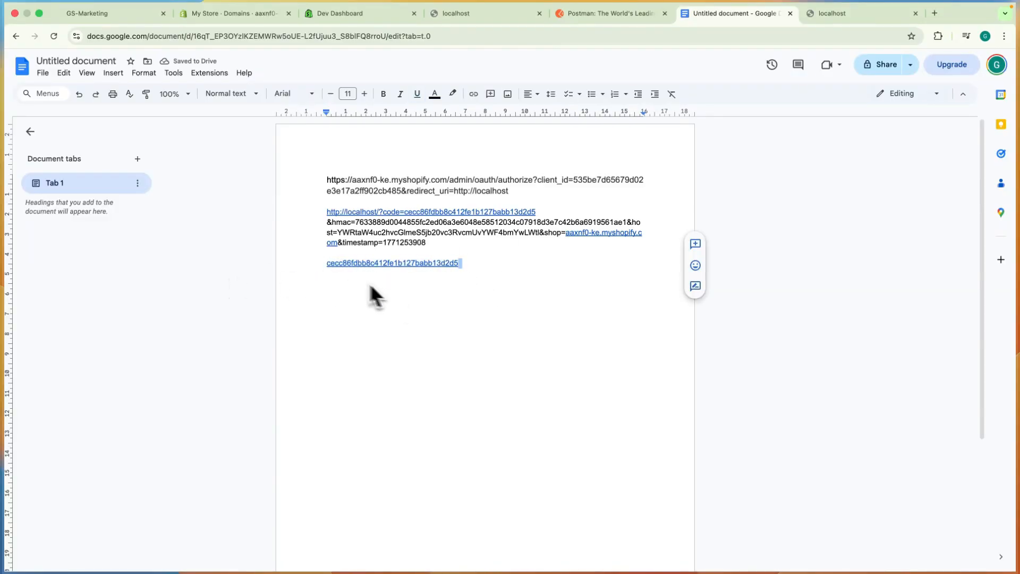
pyautogui.moveTo(326, 263); pyautogui.dragTo(505, 265)
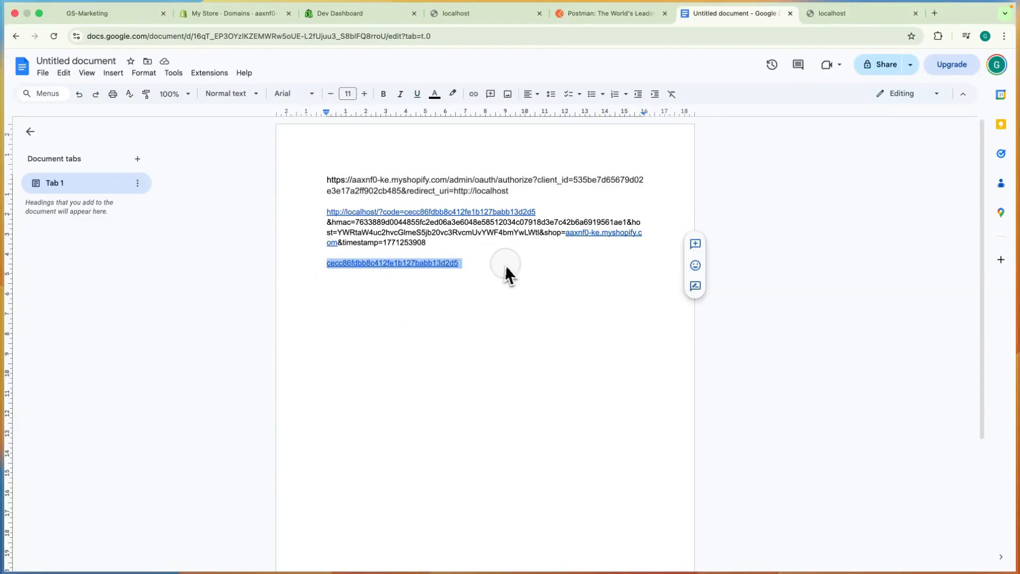
pyautogui.click(513, 264)
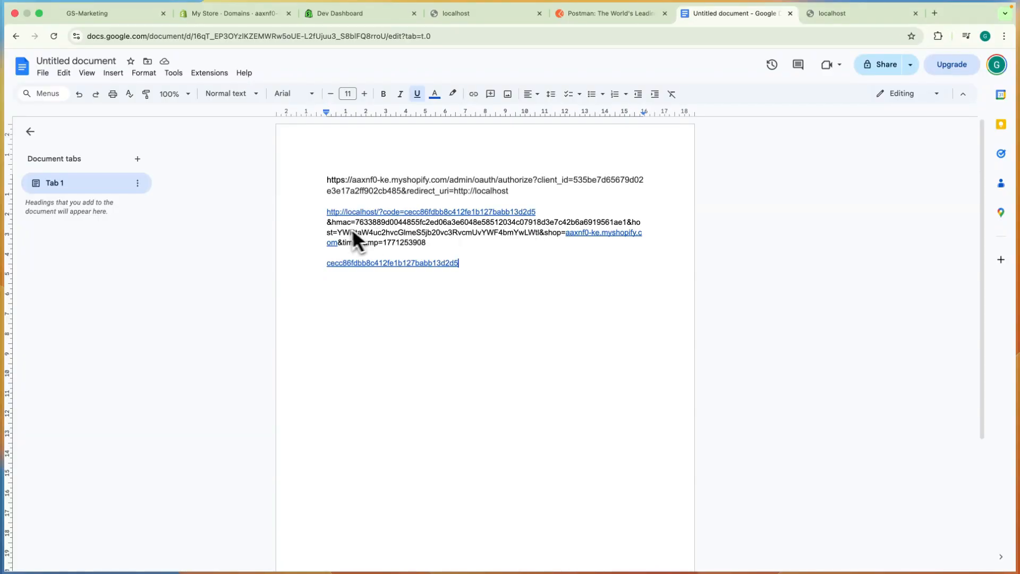
pyautogui.moveTo(407, 212); pyautogui.dragTo(517, 213)
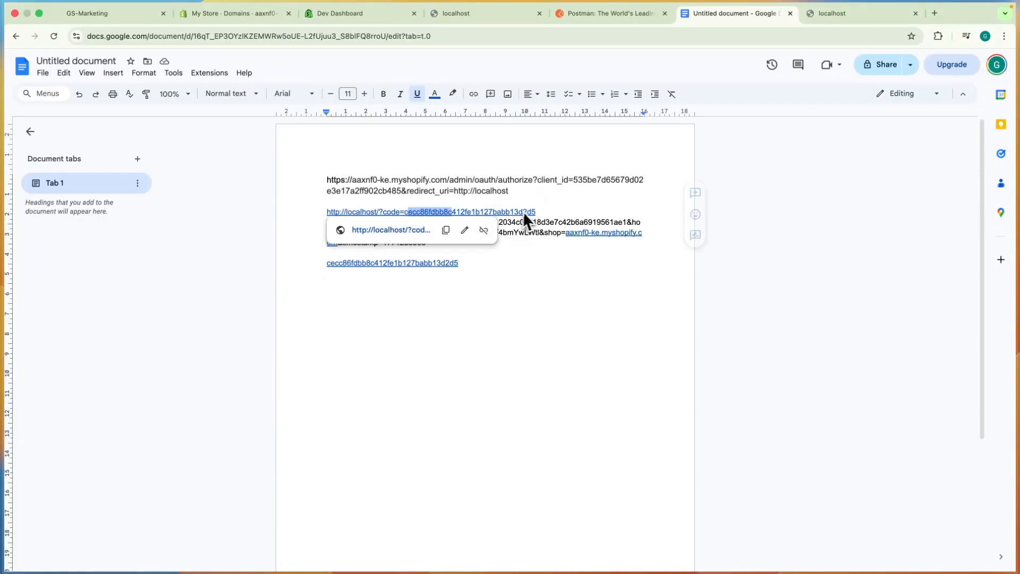
pyautogui.click(403, 207)
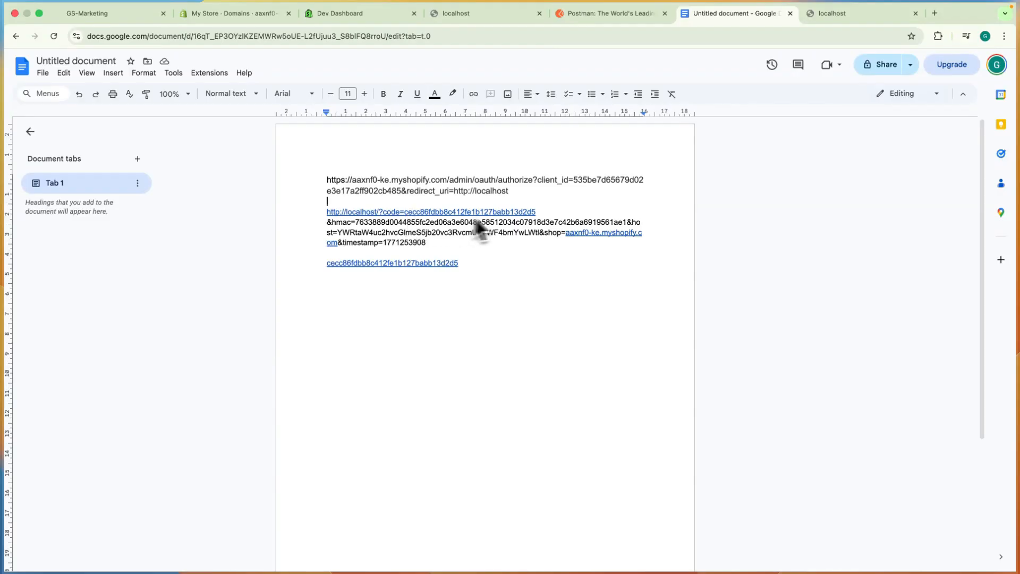
pyautogui.moveTo(488, 260); pyautogui.dragTo(302, 263)
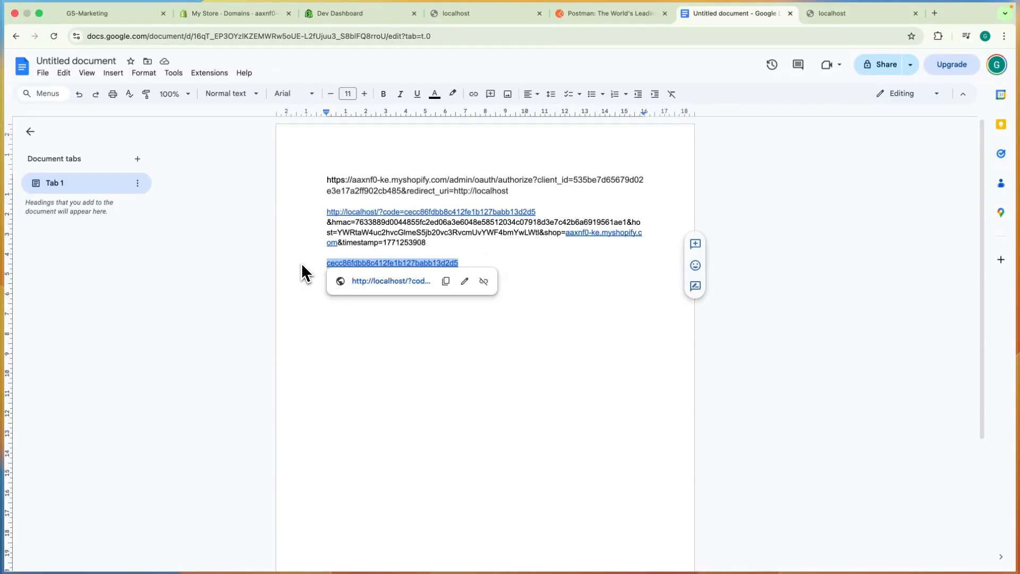
pyautogui.doubleClick(335, 364)
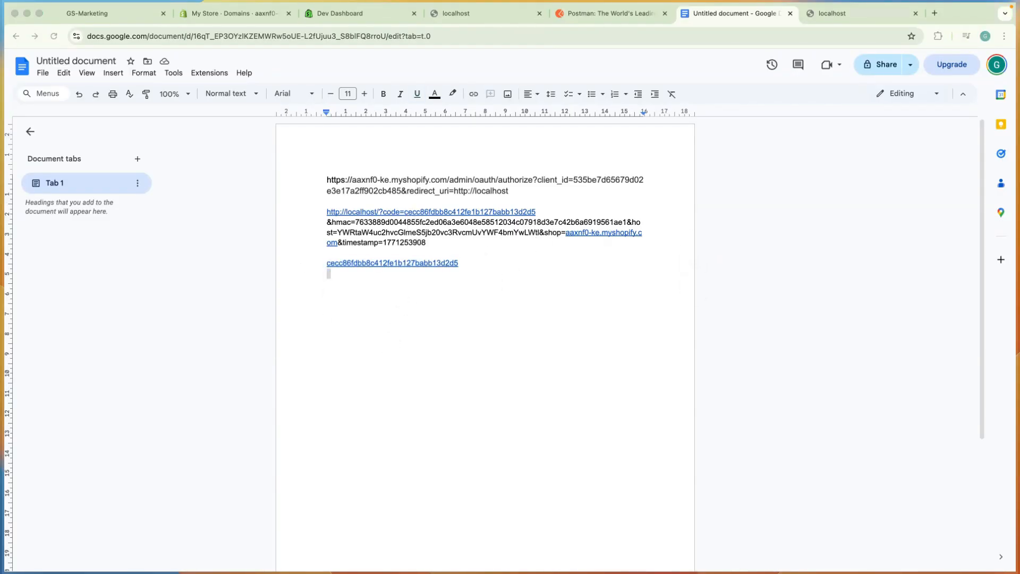
pyautogui.click(491, 299)
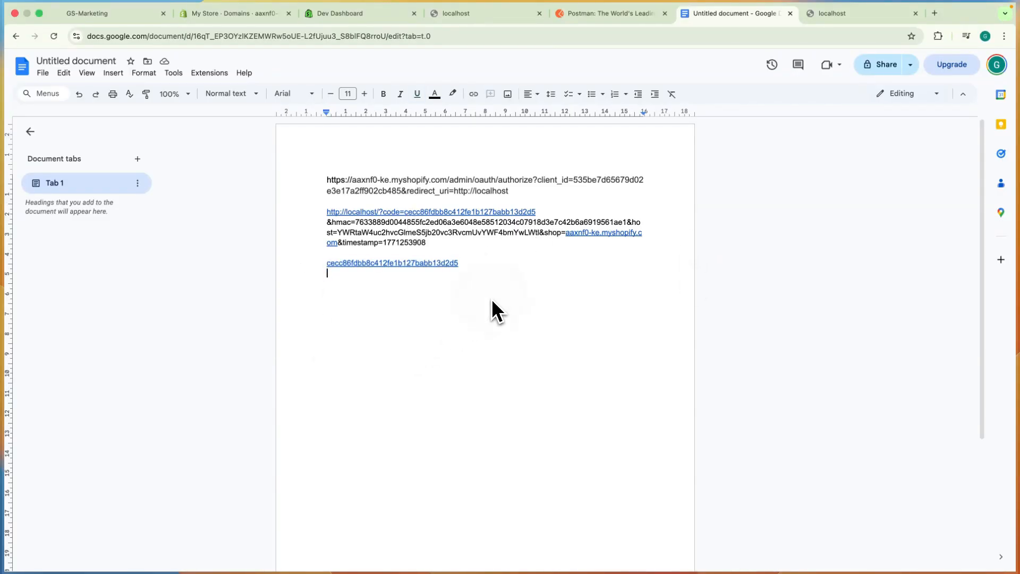
# Step: Sign up for a free Postman account using a Google account
pyautogui.click(617, 14)
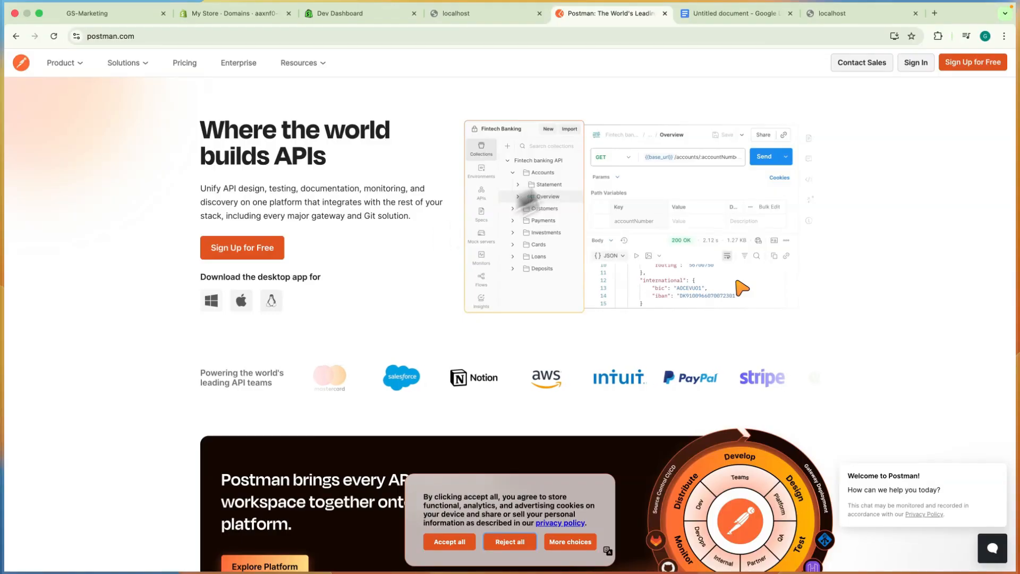
pyautogui.click(961, 67)
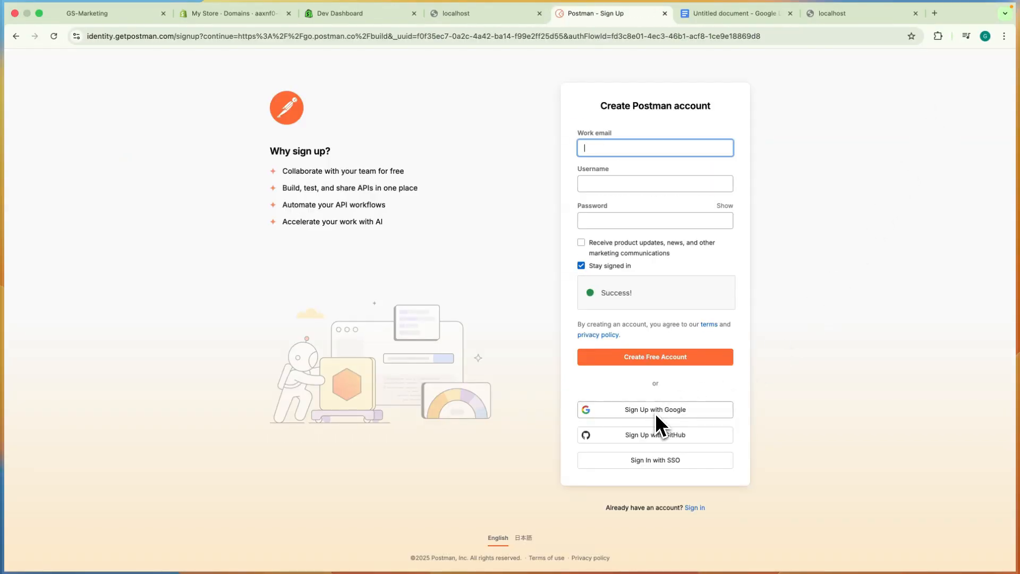
pyautogui.click(659, 413)
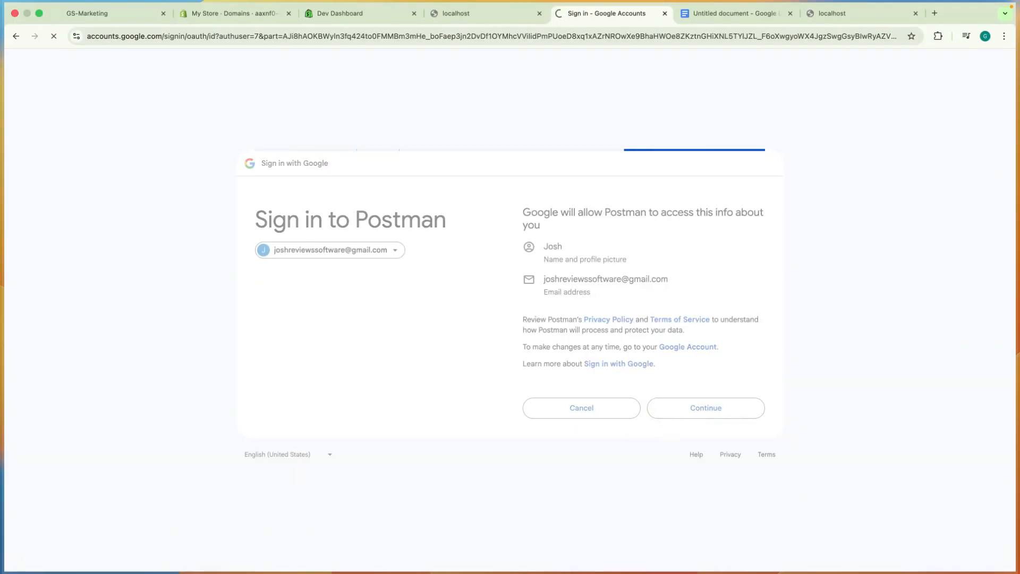
pyautogui.click(654, 409)
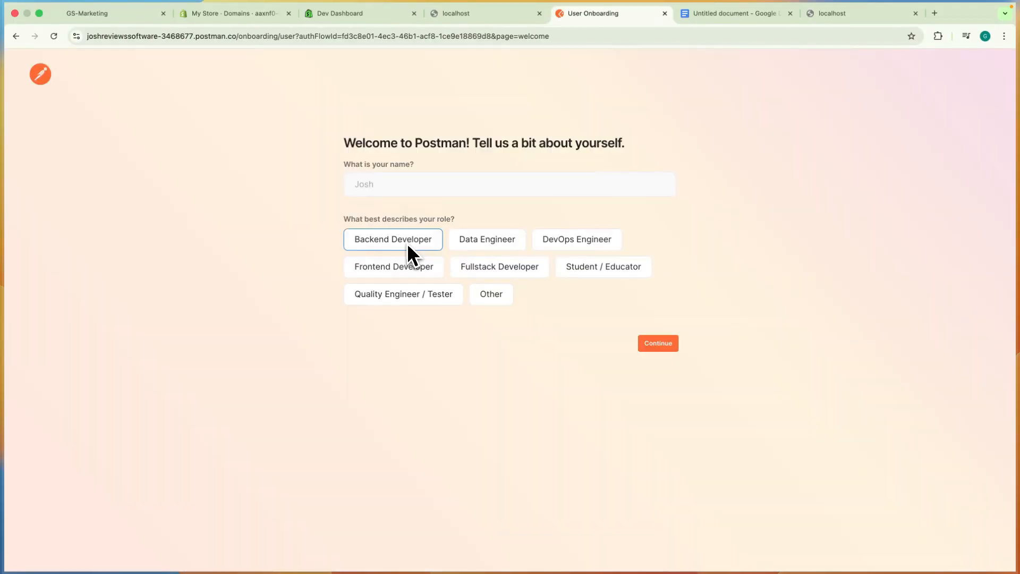
# Step: Finish onboarding on the Free Plan, skipping team setup and picking a starter suggestion
pyautogui.click(665, 344)
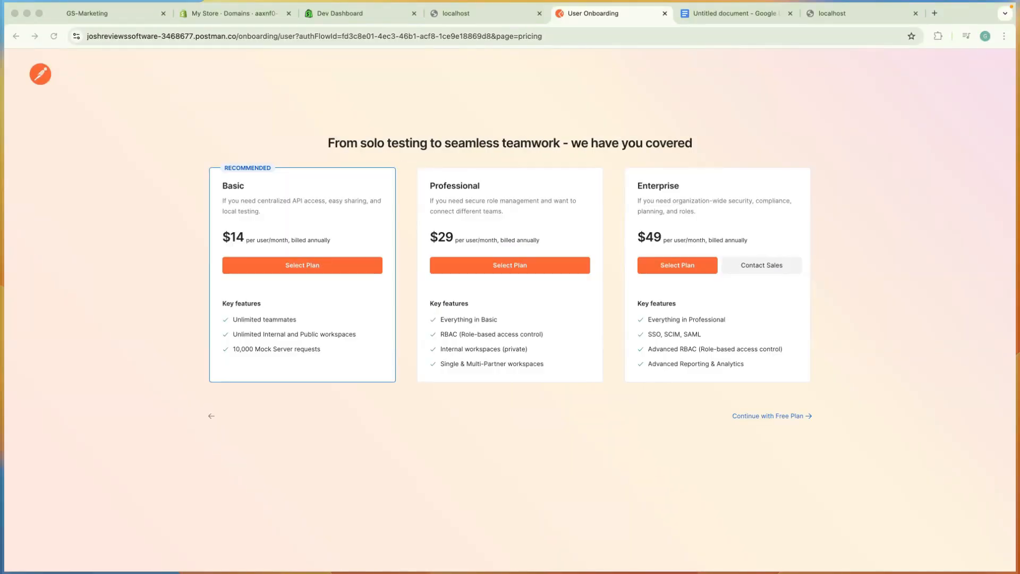
pyautogui.click(777, 418)
pyautogui.click(661, 366)
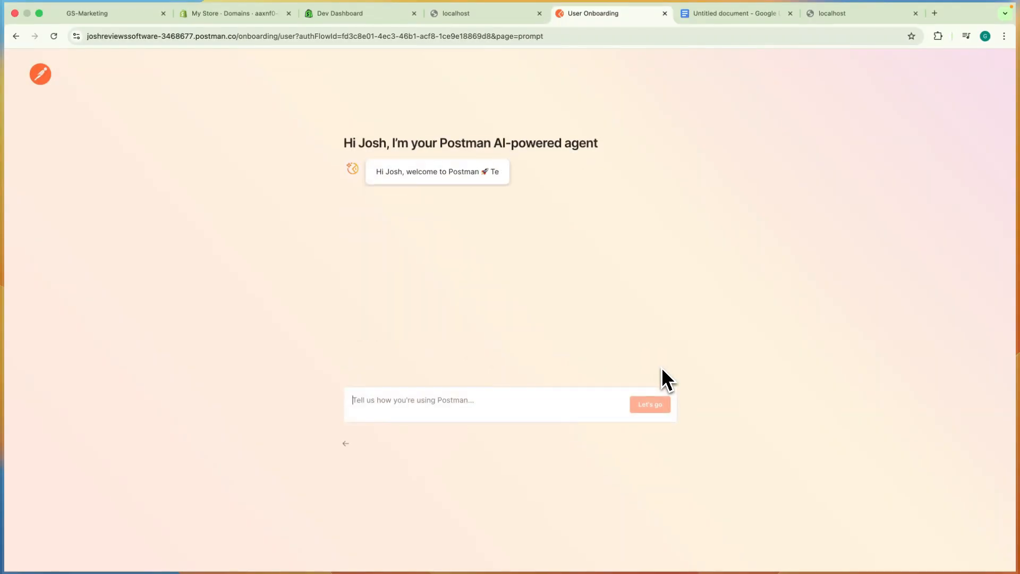
pyautogui.write('for a')
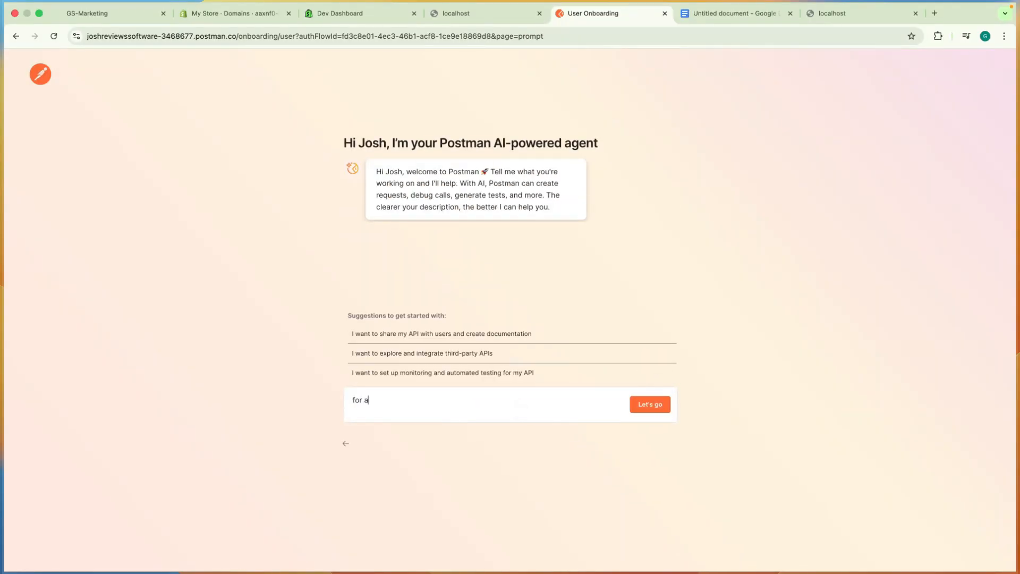
pyautogui.click(477, 354)
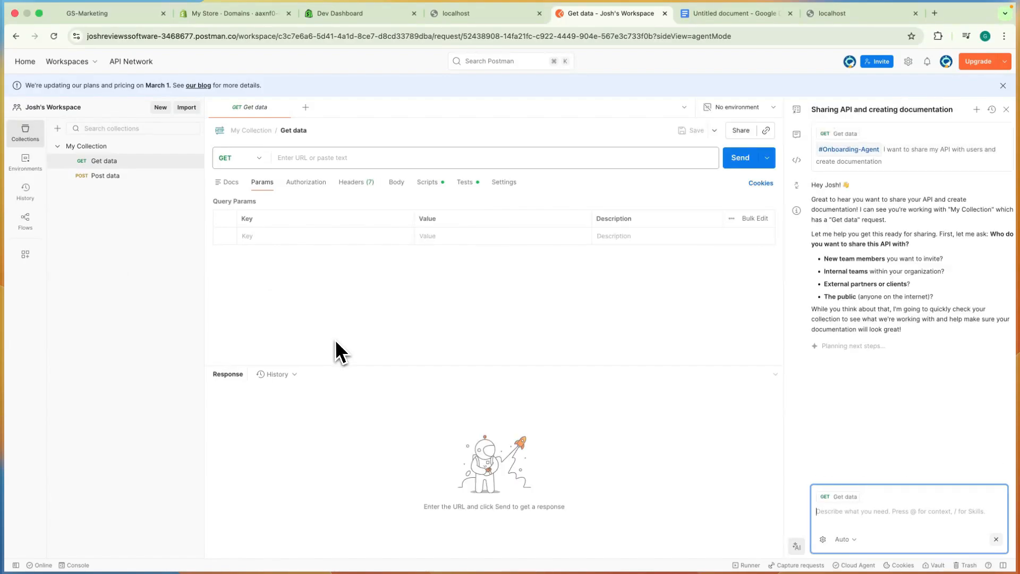
pyautogui.click(162, 107)
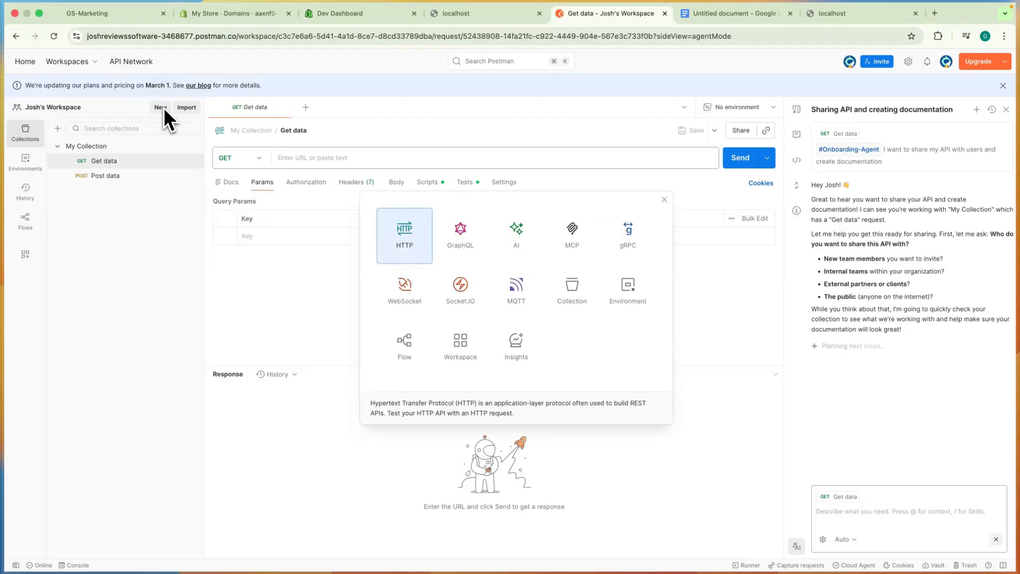
pyautogui.click(418, 234)
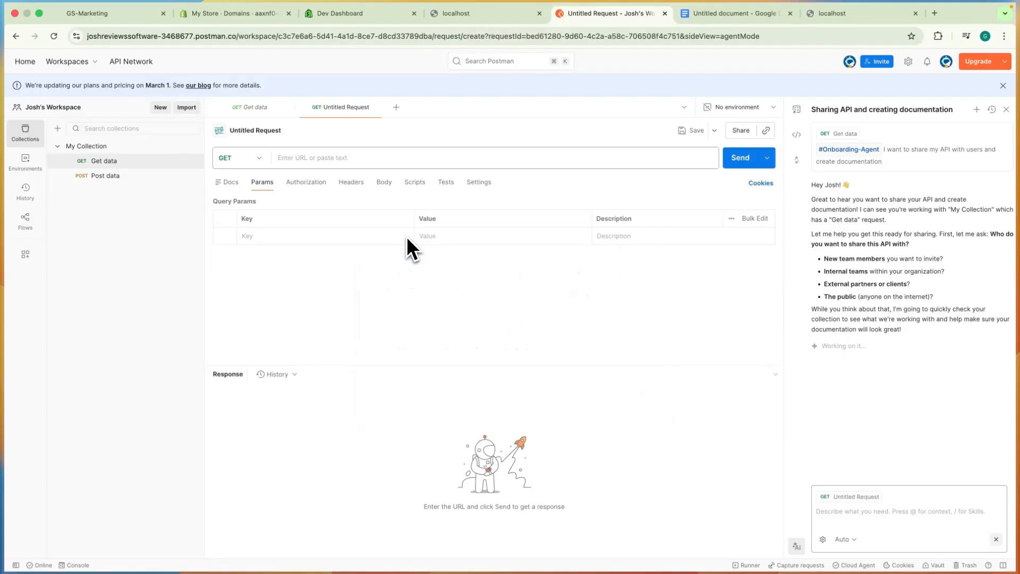
pyautogui.click(231, 164)
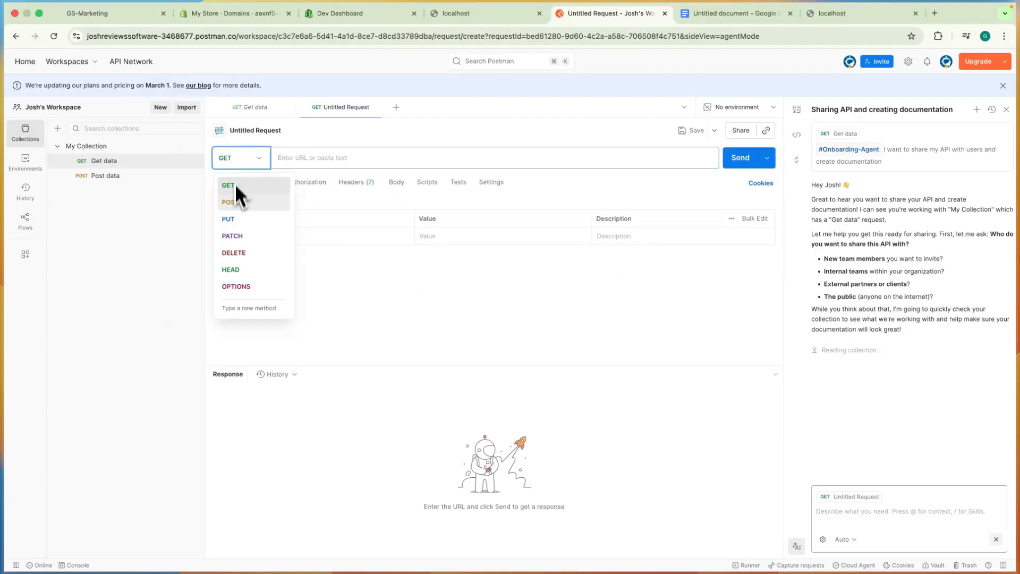
pyautogui.click(235, 206)
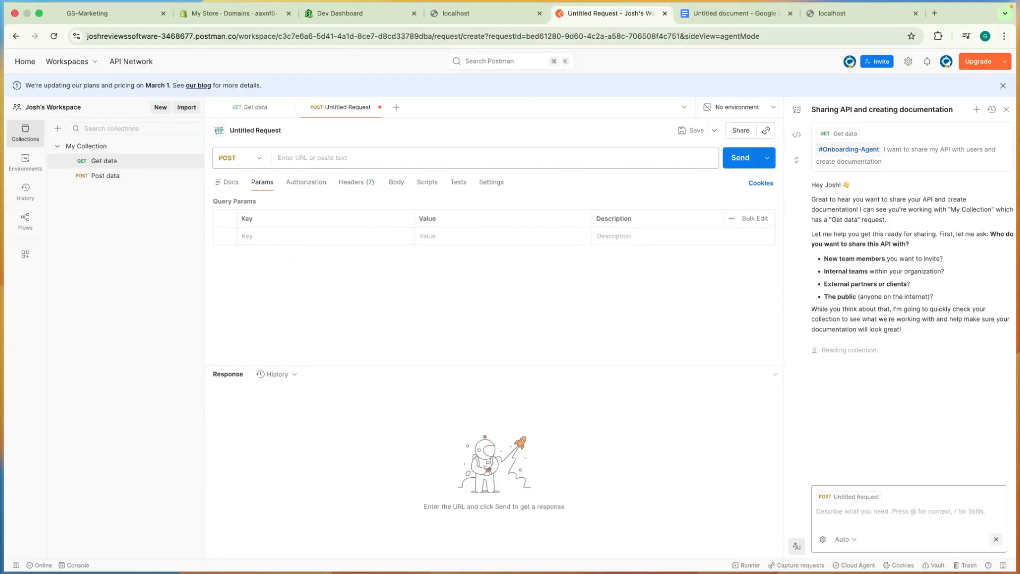
pyautogui.click(326, 161)
pyautogui.write('http')
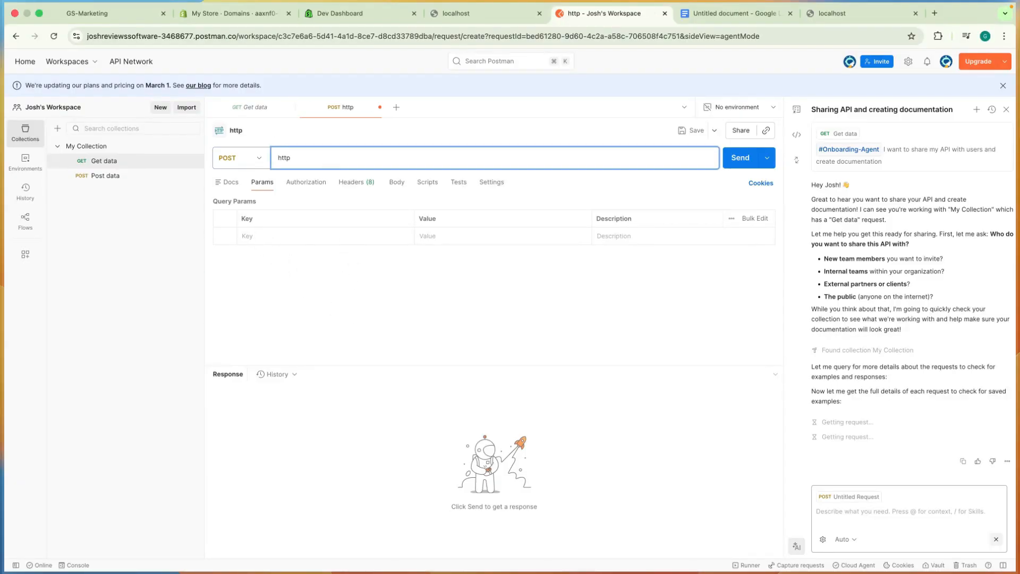
pyautogui.write('s://')
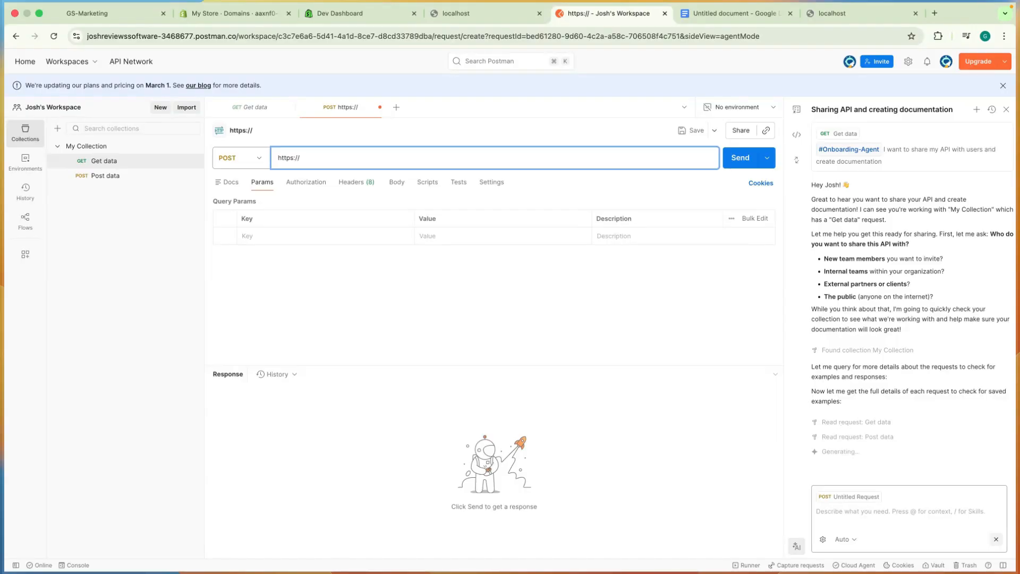
pyautogui.press('super+2')
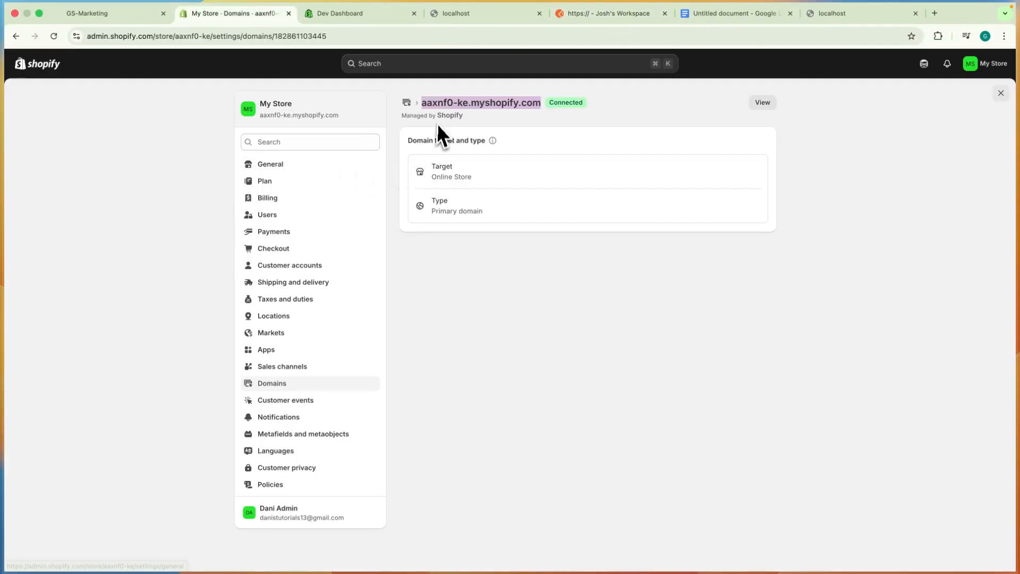
# Step: Set the request URL to the store domain followed by /admin/oauth/access_token
pyautogui.click(591, 15)
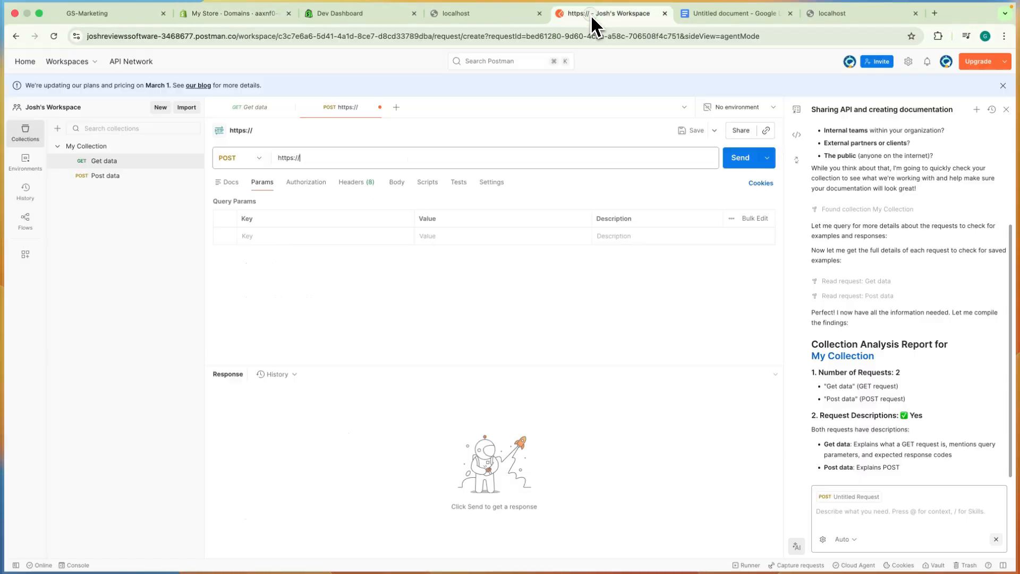
pyautogui.write('aaxnf0-ke.myshopify.com')
pyautogui.write('/admi')
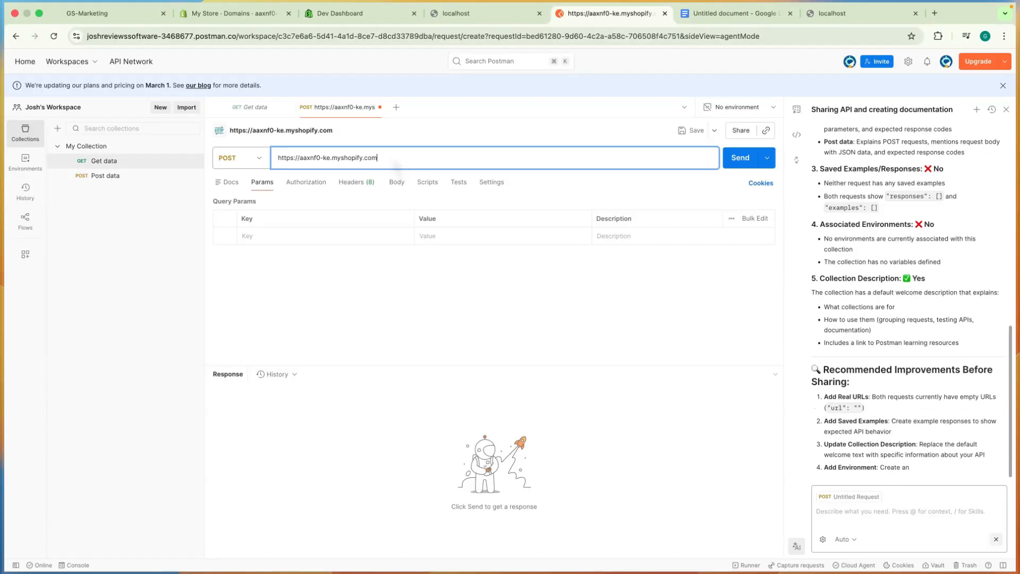
pyautogui.write('n/oauth')
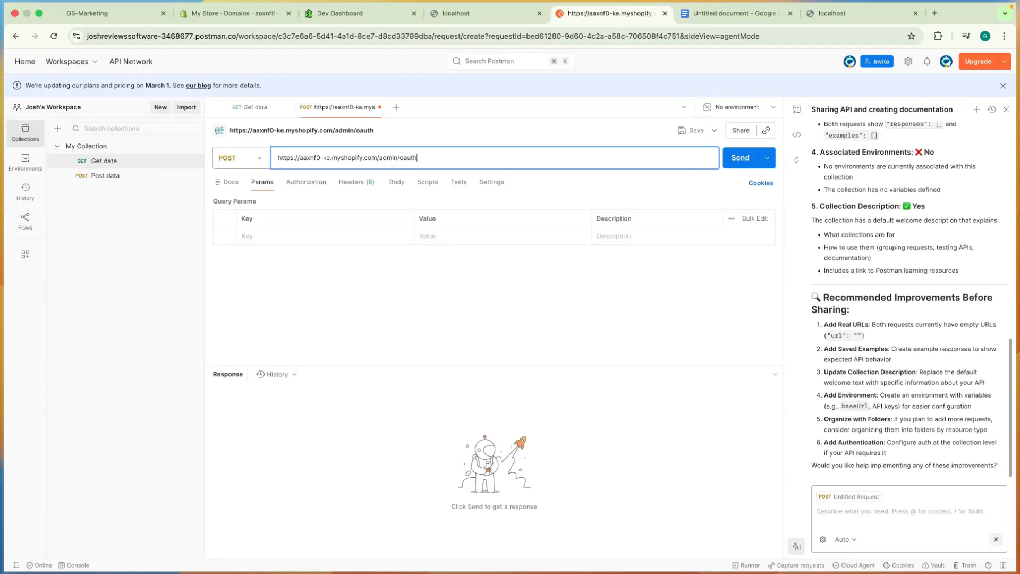
pyautogui.write('/acces')
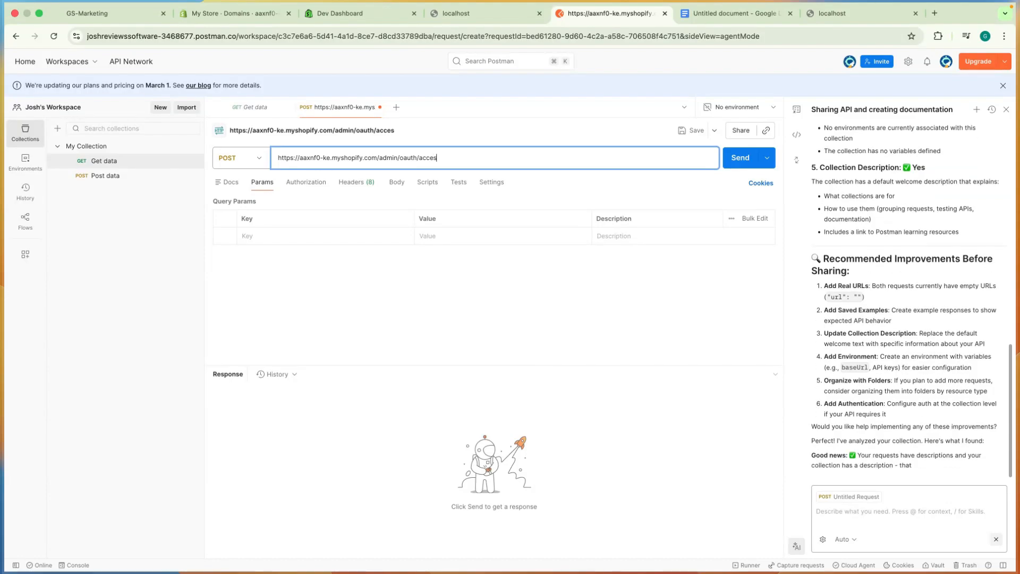
pyautogui.write('s_token')
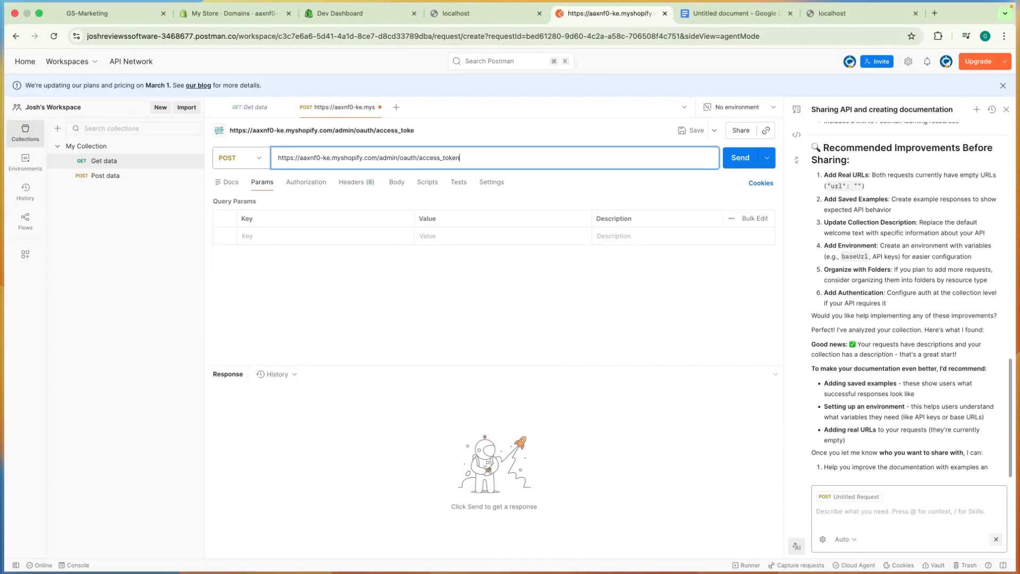
pyautogui.click(221, 202)
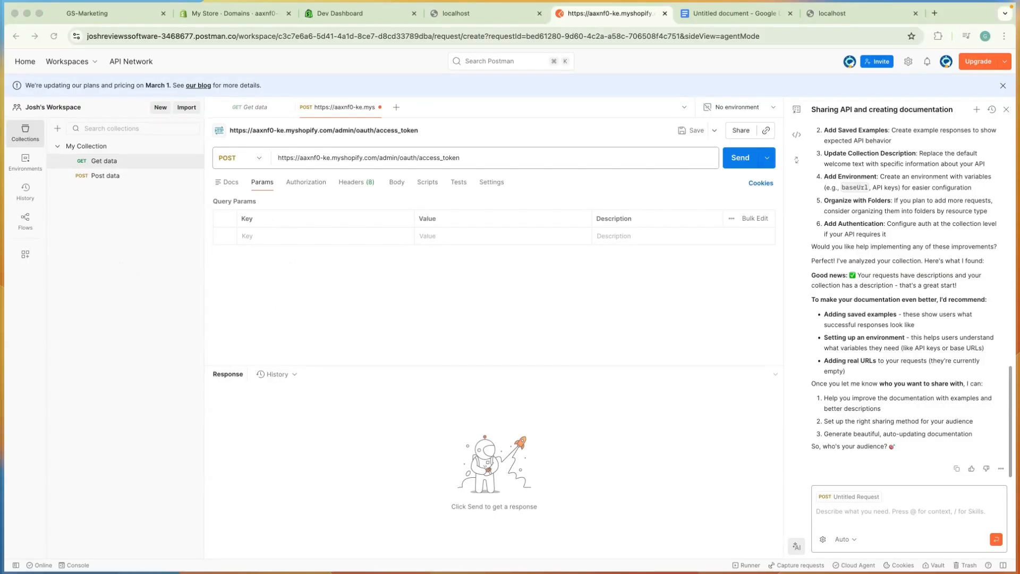
# Step: Add a client_id query parameter key, then go to the Dev Dashboard page
pyautogui.click(277, 238)
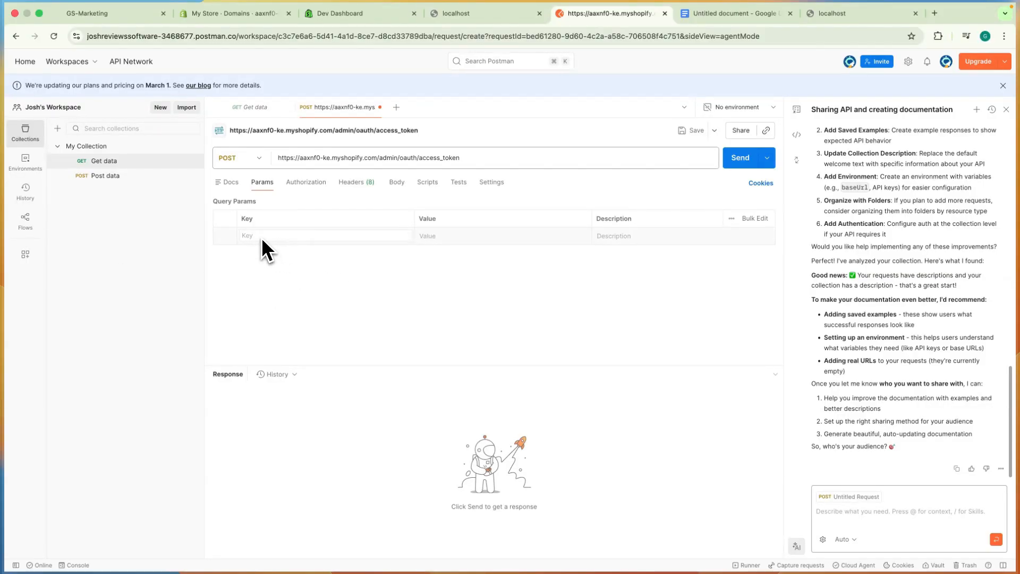
pyautogui.write('c')
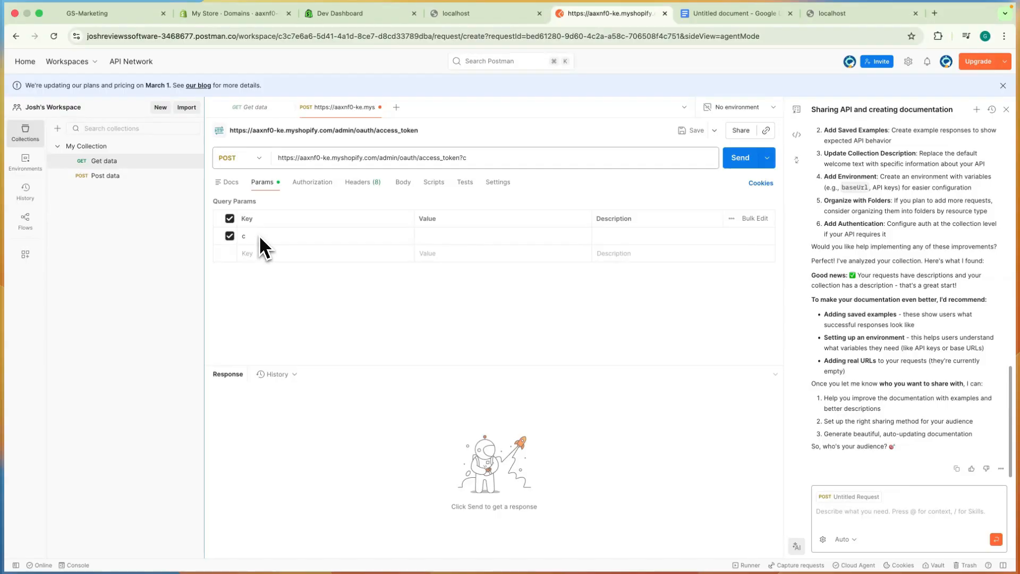
pyautogui.write('lient_id')
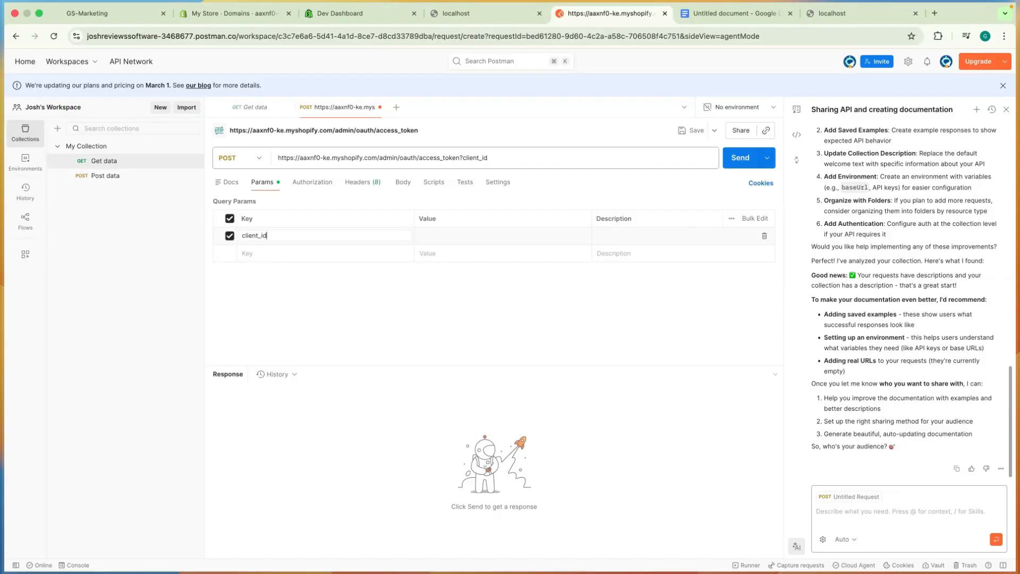
pyautogui.click(344, 291)
pyautogui.click(354, 17)
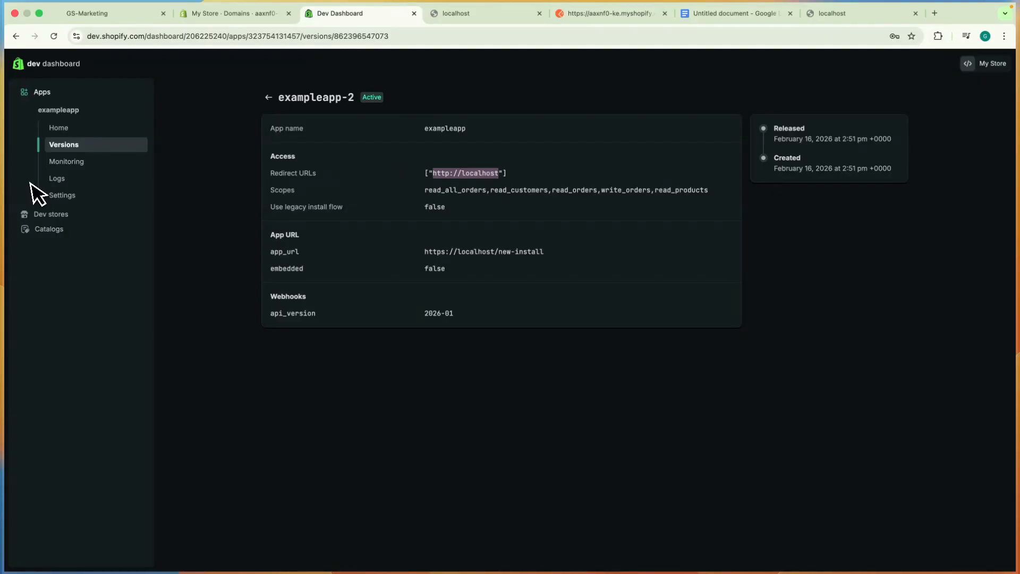
# Step: Copy the app's Client ID from Dev Dashboard settings into the client_id value
pyautogui.click(72, 196)
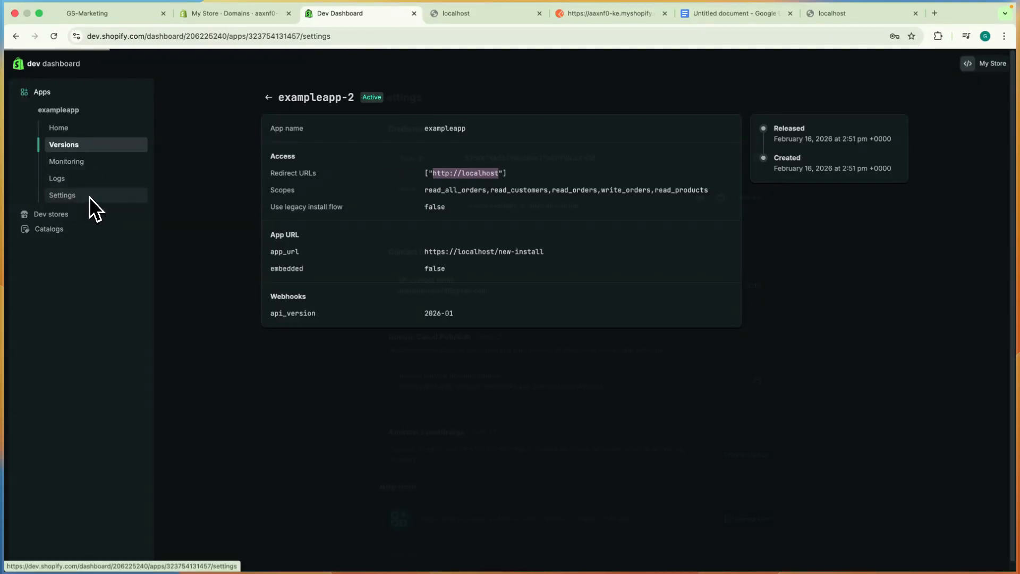
pyautogui.click(759, 161)
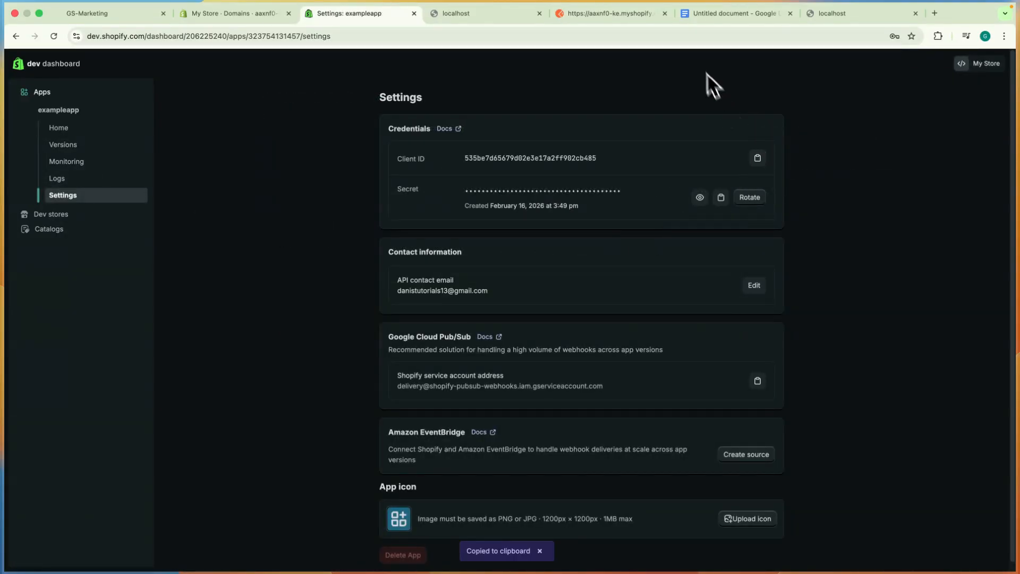
pyautogui.click(638, 19)
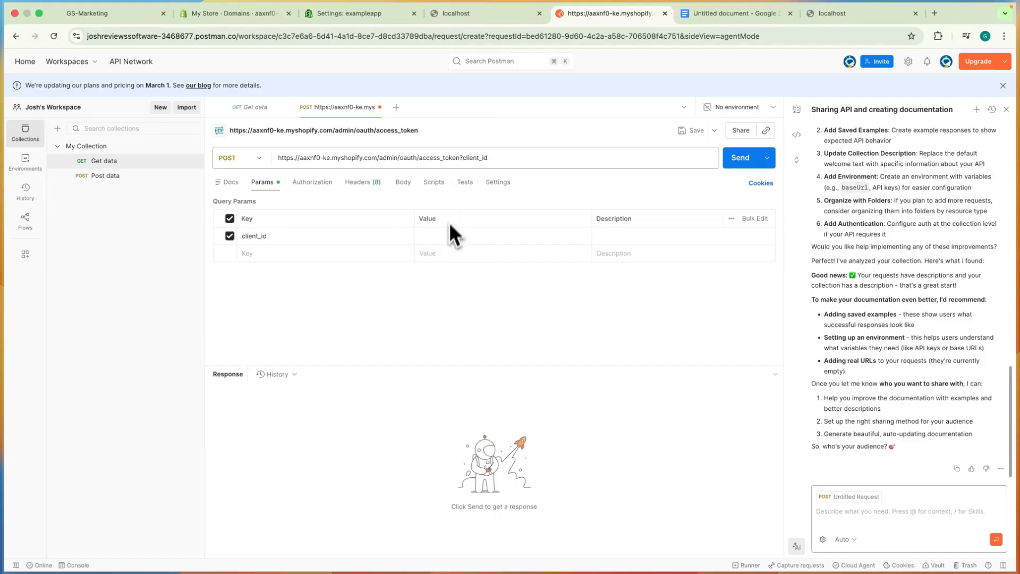
pyautogui.click(447, 237)
pyautogui.press('cmd+v')
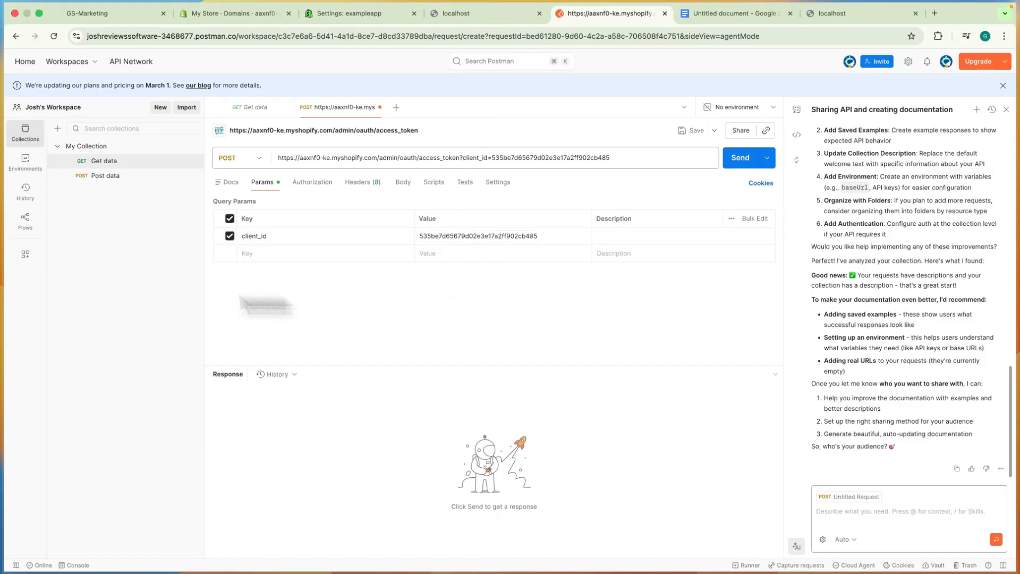
# Step: Add a client_secret parameter holding the app's secret copied from Dev Dashboard
pyautogui.click(272, 258)
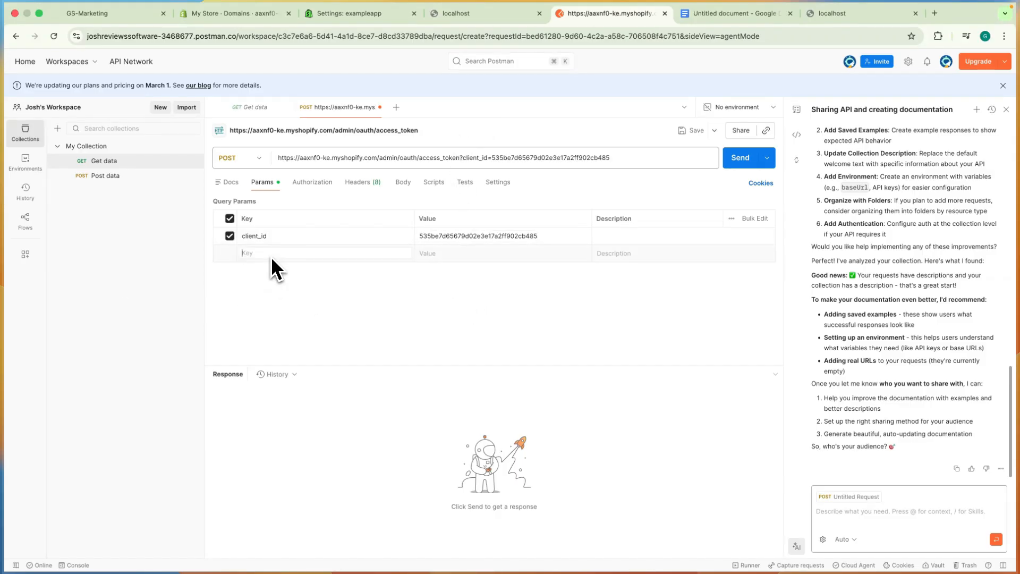
pyautogui.write('client_se')
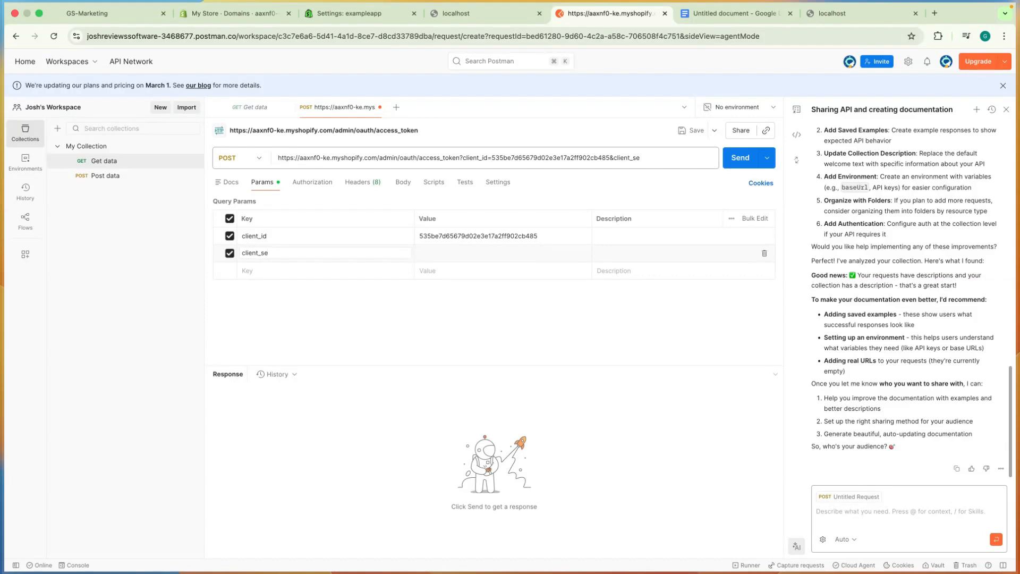
pyautogui.write('cret')
pyautogui.click(299, 300)
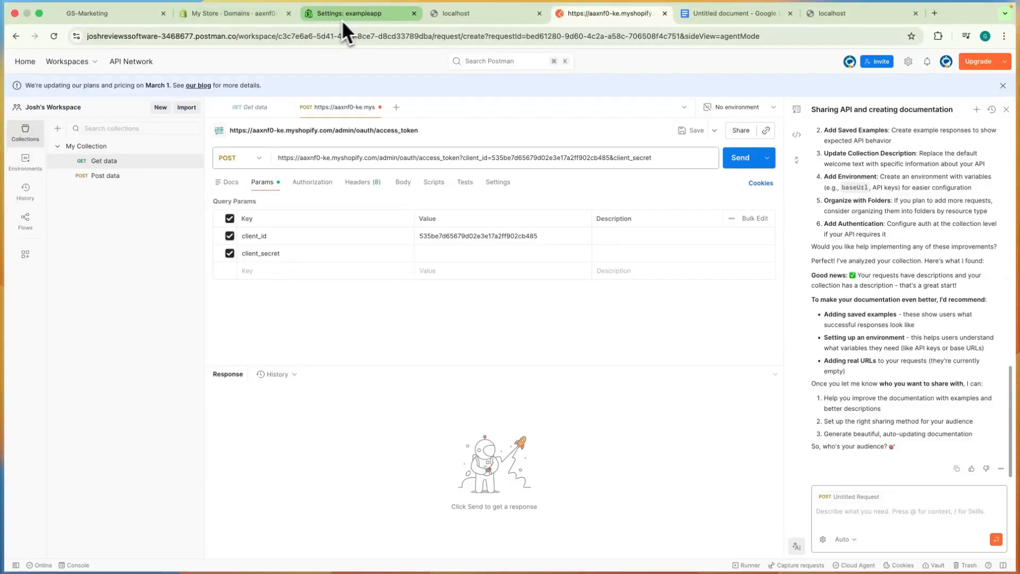
pyautogui.click(357, 20)
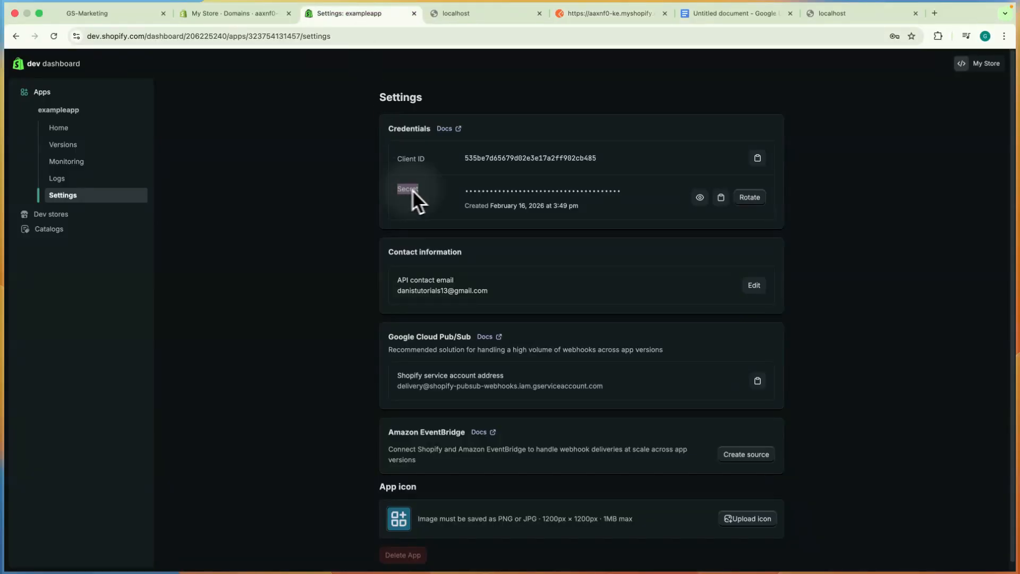
pyautogui.click(721, 198)
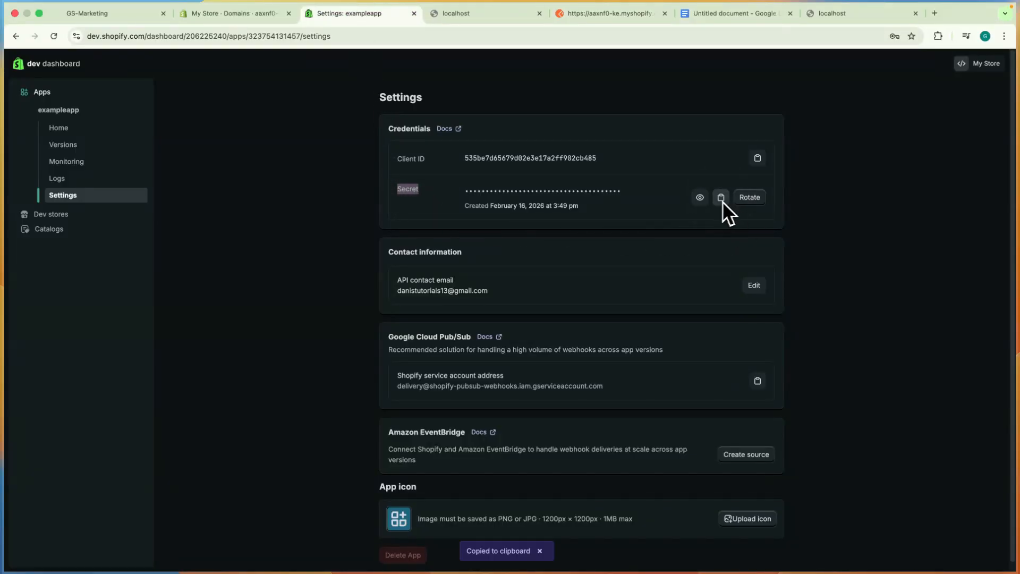
pyautogui.click(605, 14)
pyautogui.click(440, 255)
pyautogui.press('super+v')
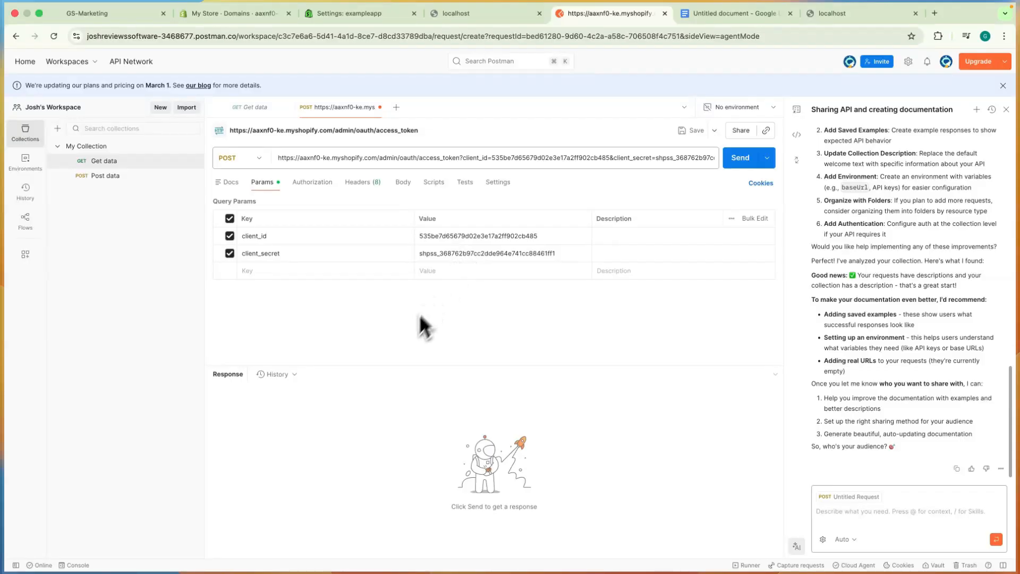
# Step: Add a code parameter and bring over the authorization code saved in the Google Doc
pyautogui.click(275, 272)
pyautogui.write('de')
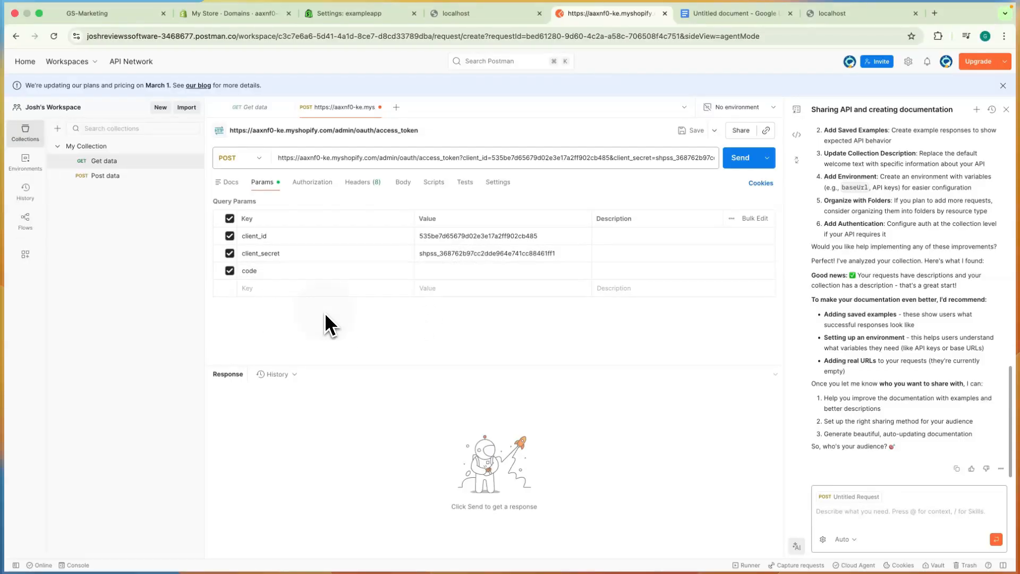
pyautogui.click(696, 13)
pyautogui.moveTo(318, 264); pyautogui.dragTo(481, 266)
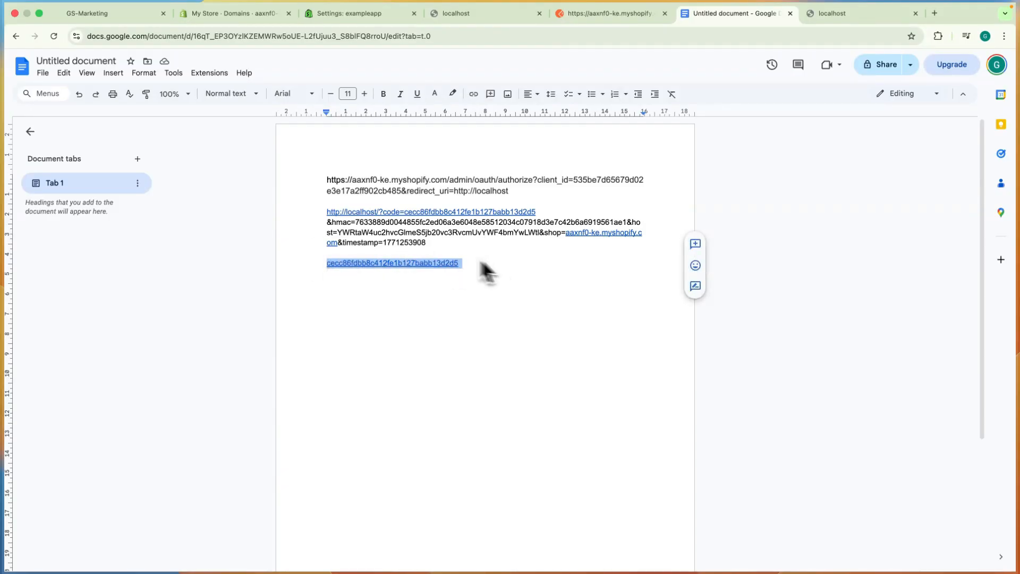
pyautogui.click(590, 16)
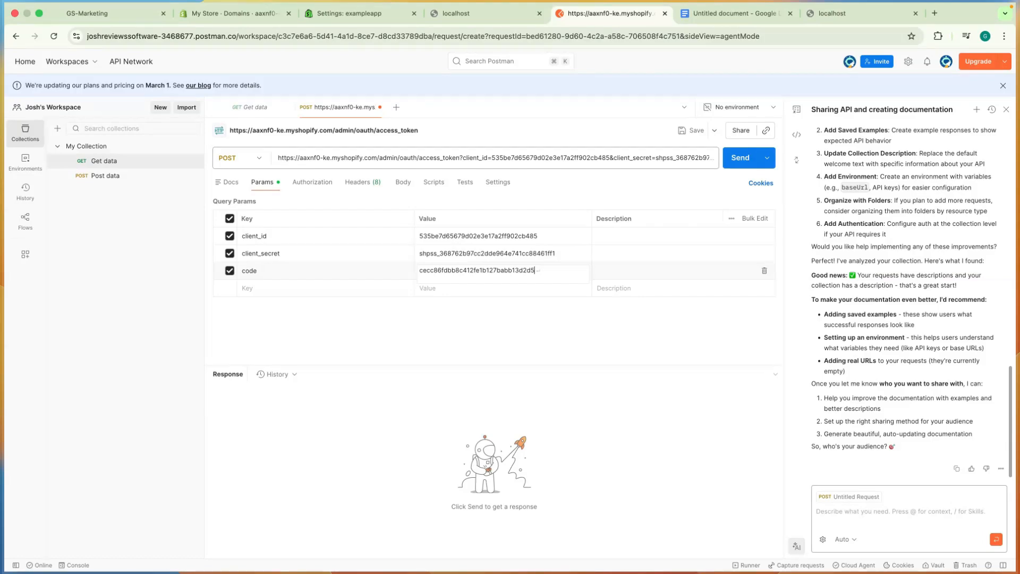
# Step: Back in the Google Doc, select the localhost redirect URL paragraph
pyautogui.click(700, 16)
pyautogui.moveTo(319, 180); pyautogui.dragTo(538, 202)
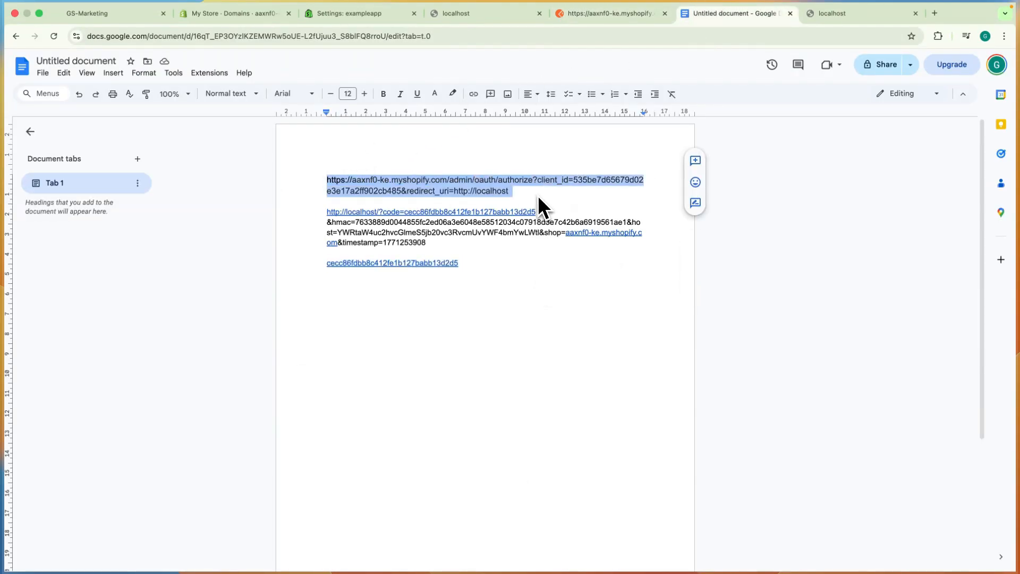
pyautogui.moveTo(465, 252); pyautogui.dragTo(314, 217)
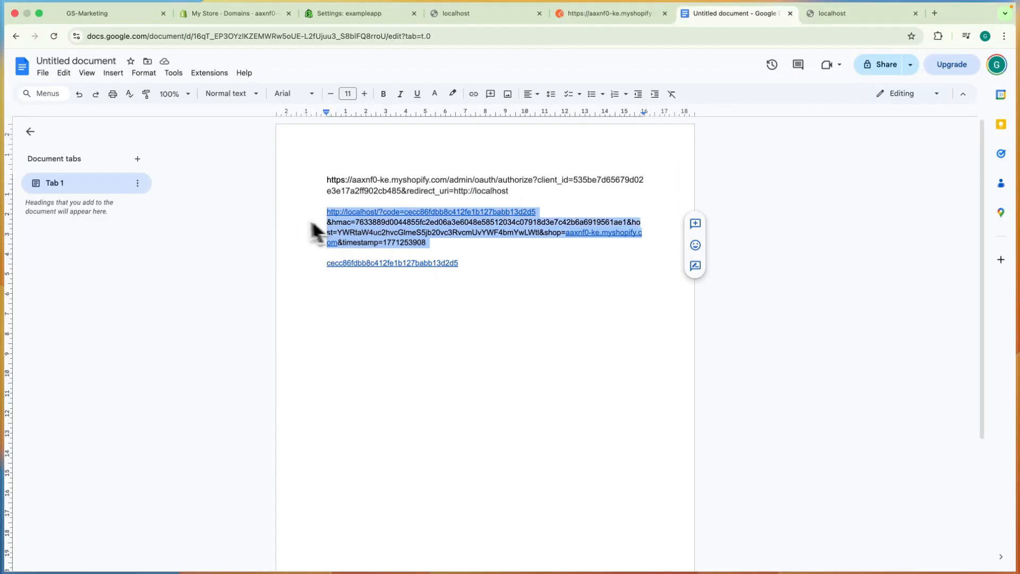
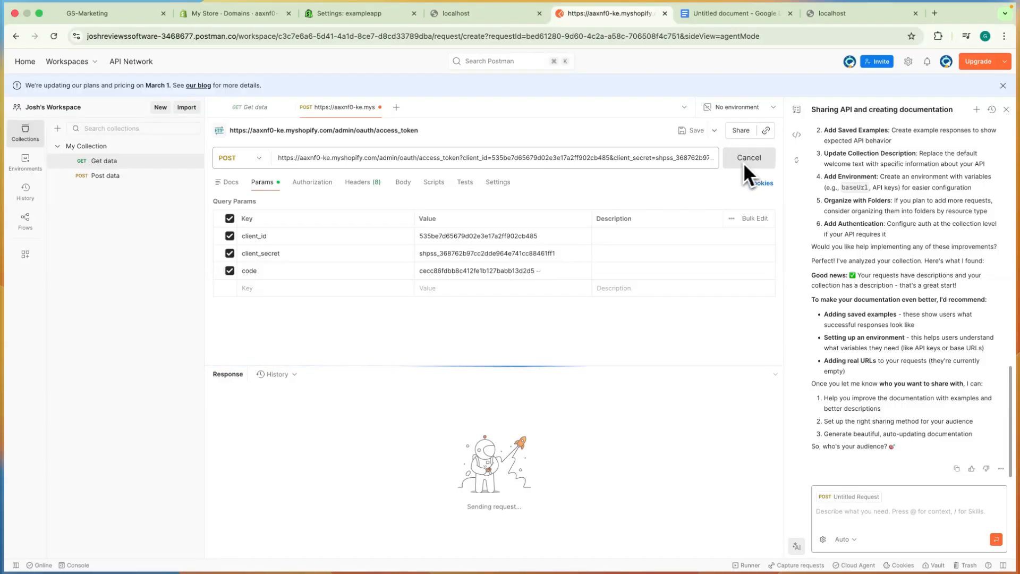
# Step: Load the saved authorize URL from the notes in the localhost tab to get a fresh code
pyautogui.moveTo(643, 380)
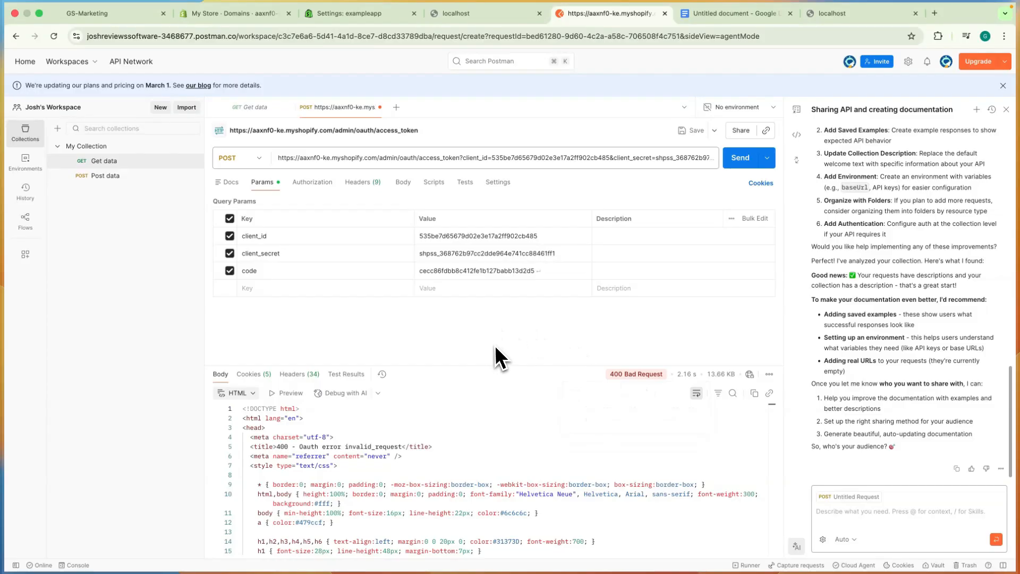
pyautogui.click(713, 15)
pyautogui.moveTo(326, 181); pyautogui.dragTo(542, 201)
pyautogui.click(830, 15)
pyautogui.click(798, 33)
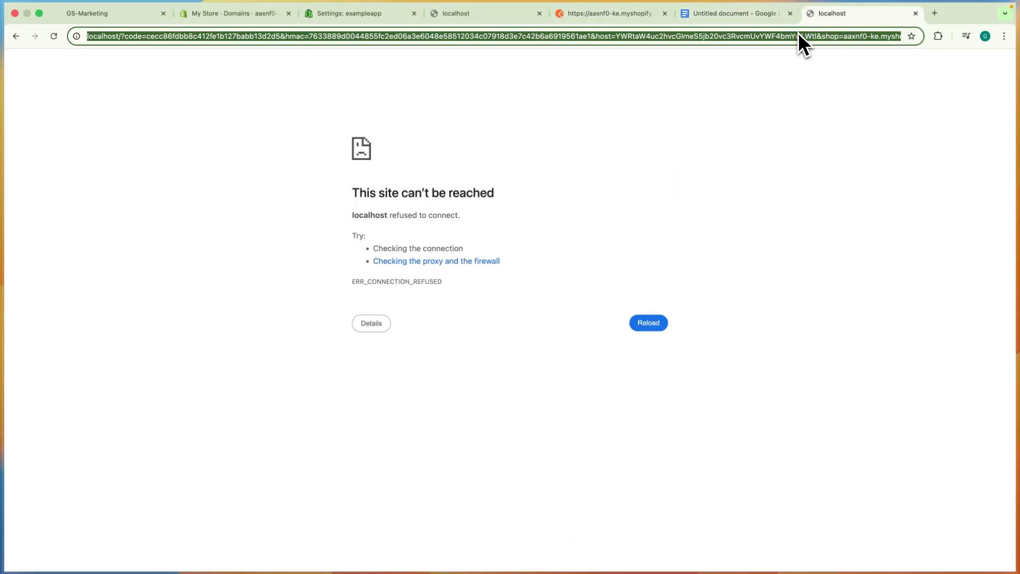
pyautogui.press('super+v')
pyautogui.press('Return')
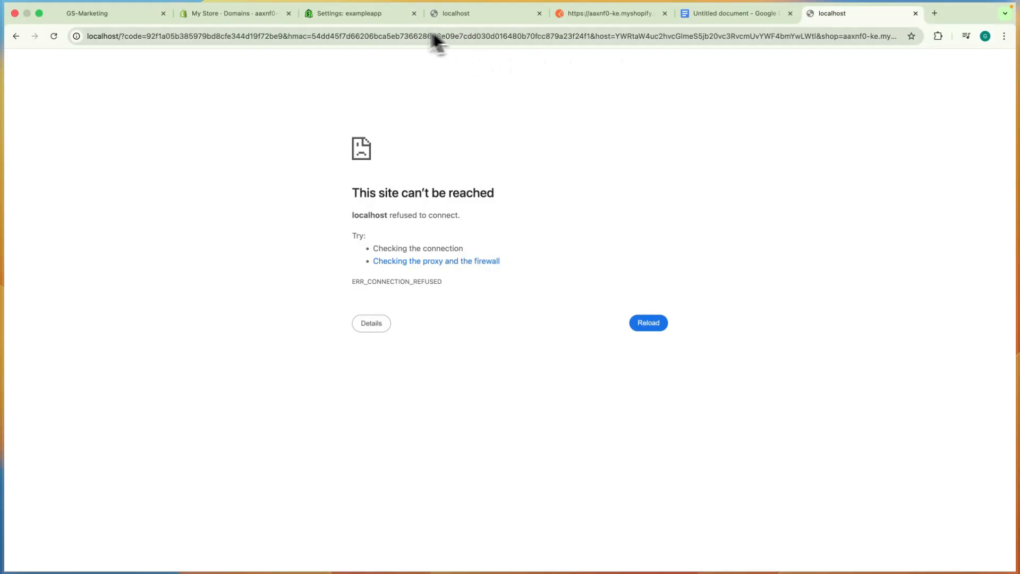
# Step: Replace the old redirect URL and code lines in the Google Doc with the new callback URL
pyautogui.click(350, 42)
pyautogui.click(731, 14)
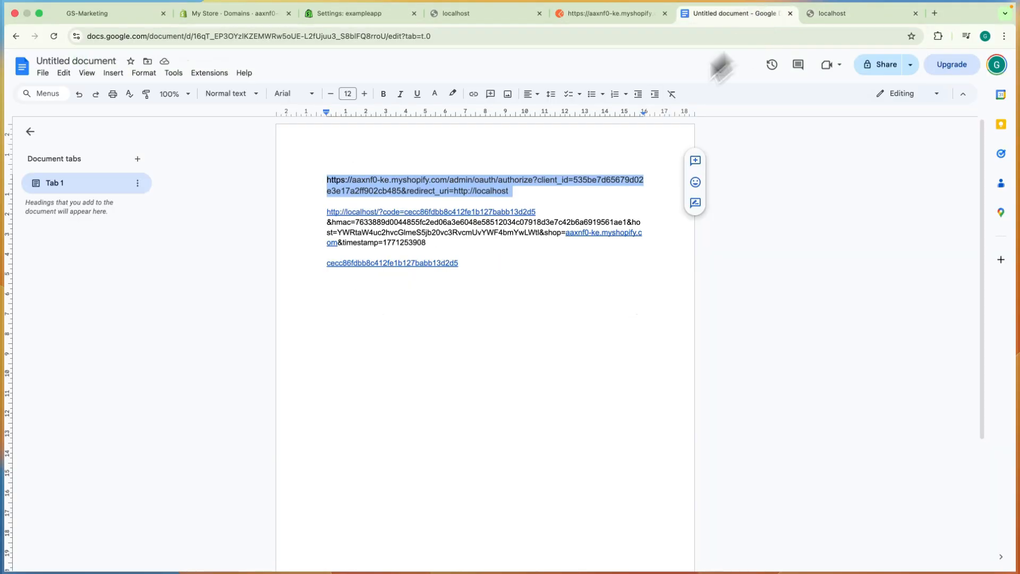
pyautogui.moveTo(512, 282); pyautogui.dragTo(298, 219)
pyautogui.press('super+v')
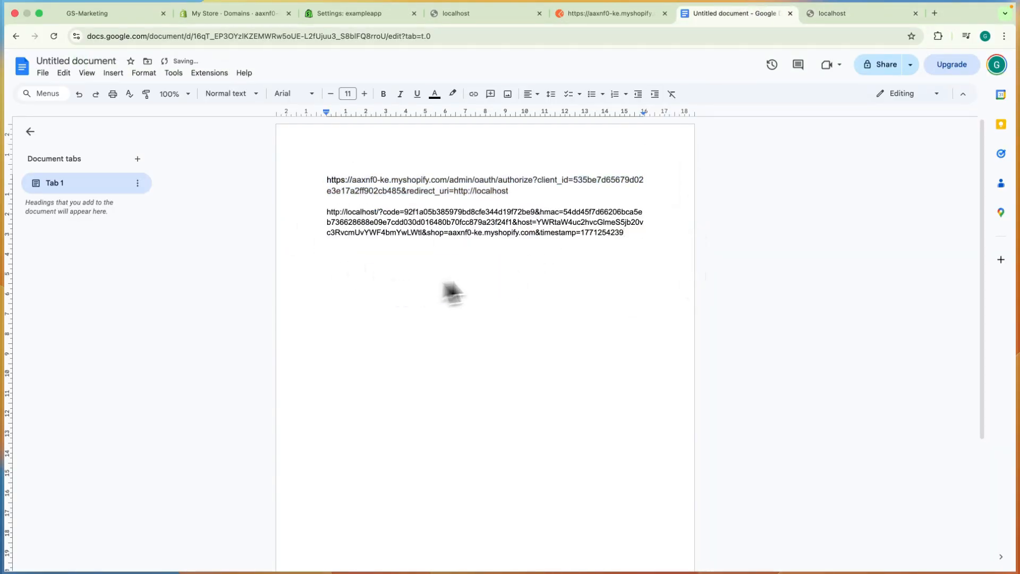
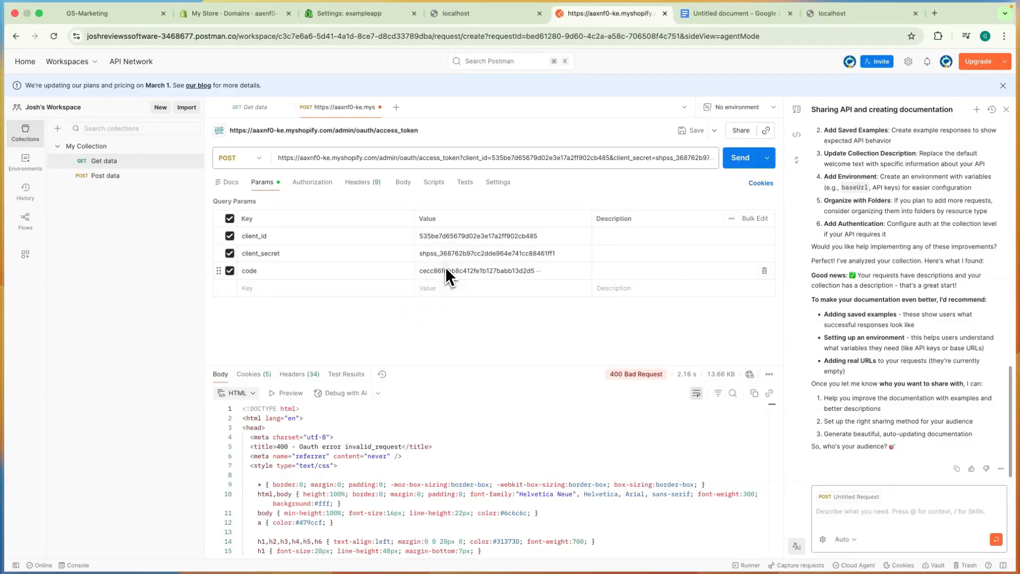
# Step: Exchange the fresh authorization code in Postman for the Admin API access token (200 OK) and copy it
pyautogui.doubleClick(446, 270)
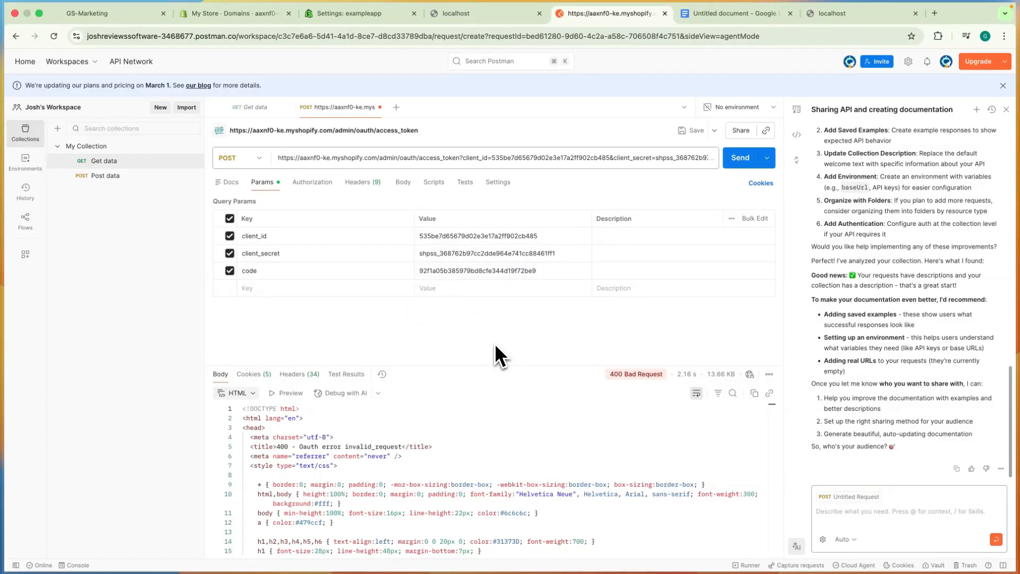
pyautogui.click(741, 158)
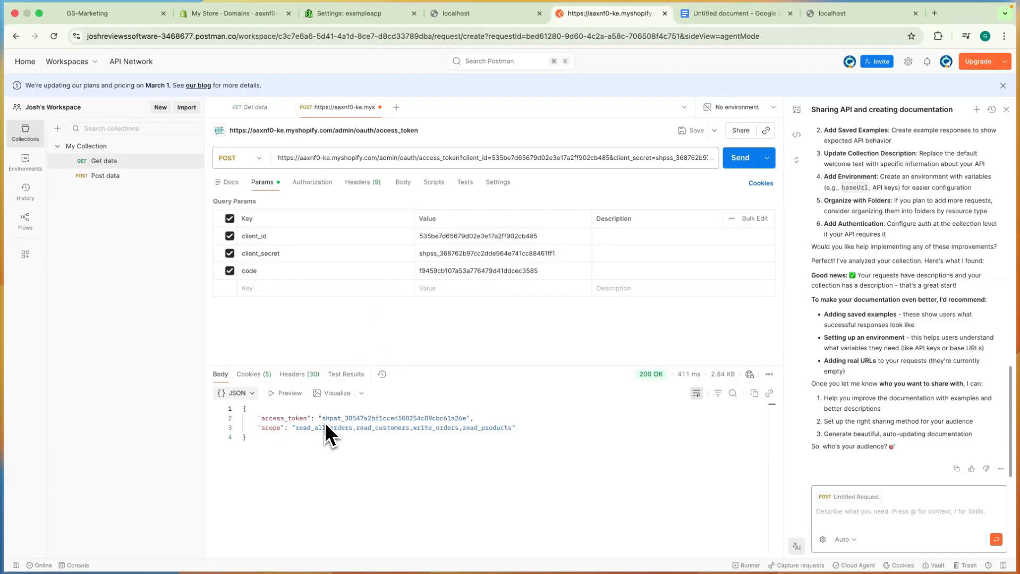
pyautogui.doubleClick(345, 418)
pyautogui.press('super+c')
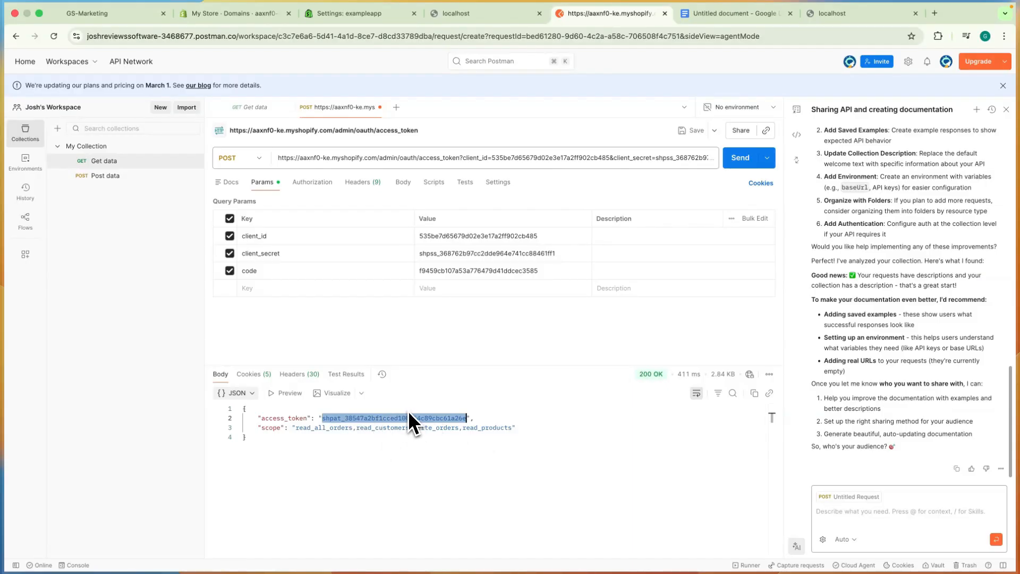
pyautogui.press('super+1')
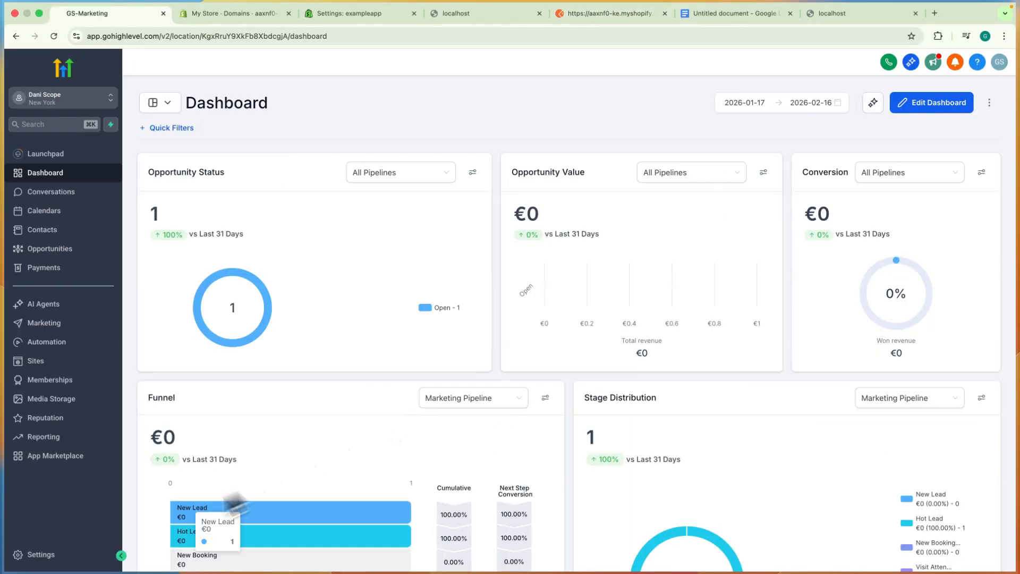
# Step: Start the Shopify integration from GoHighLevel Integrations settings and paste the Admin API access token
pyautogui.click(57, 556)
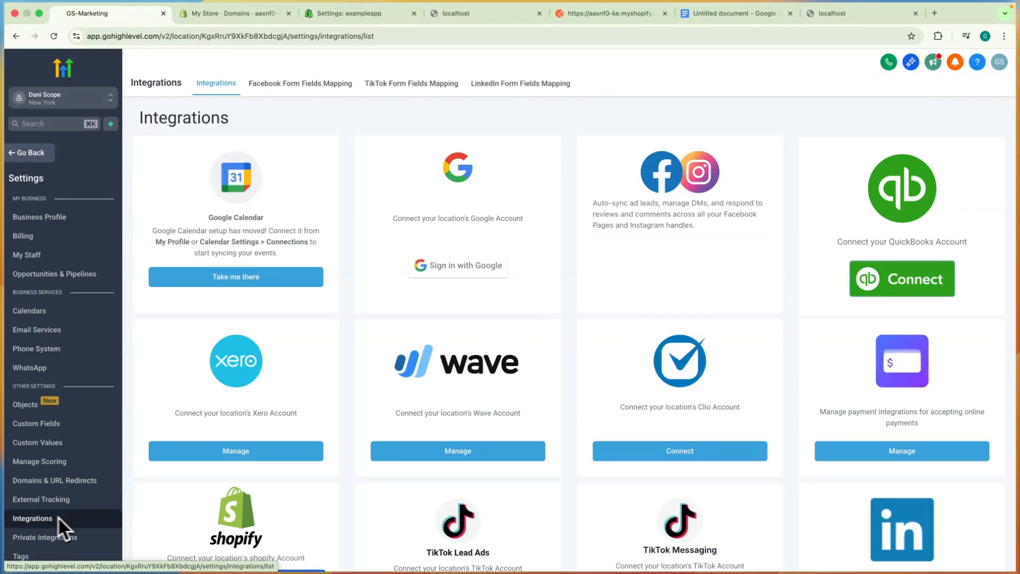
pyautogui.scroll(-5, 251, 519)
pyautogui.click(245, 286)
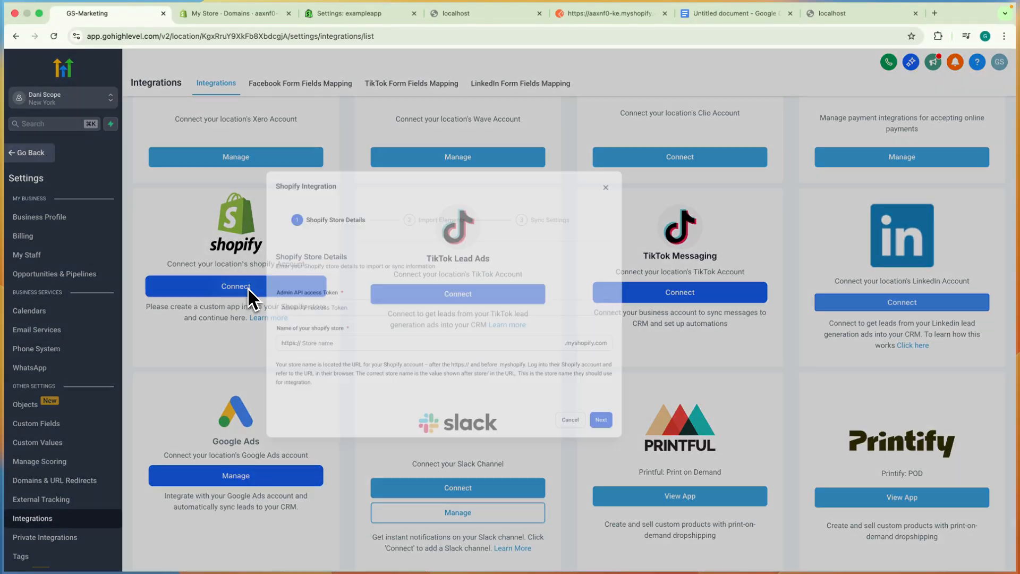
pyautogui.click(343, 316)
pyautogui.press('super+v')
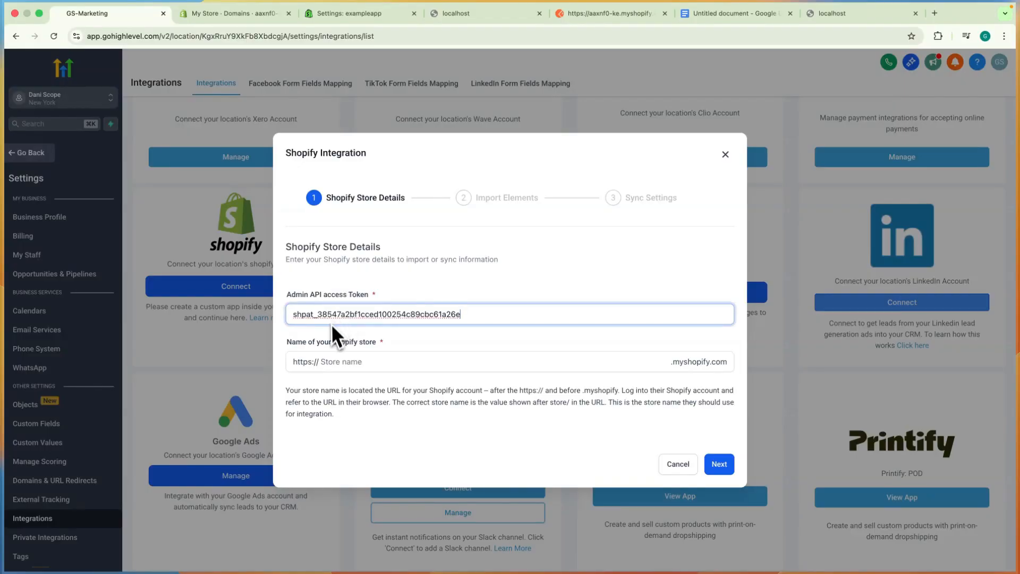
# Step: Enter the store name aaxnf0-ke from the Shopify domain and continue to Import Elements
pyautogui.click(368, 332)
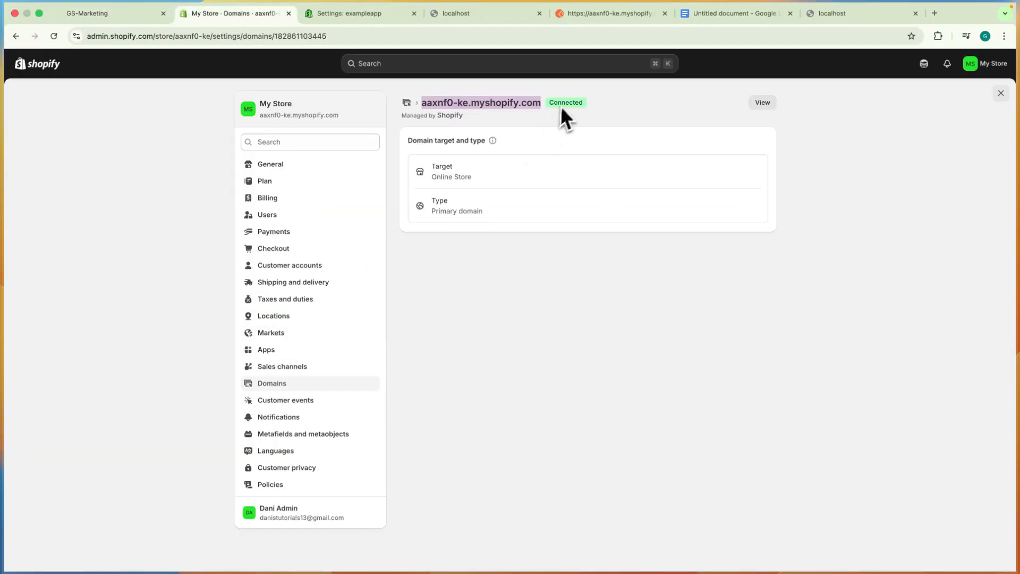
pyautogui.click(560, 105)
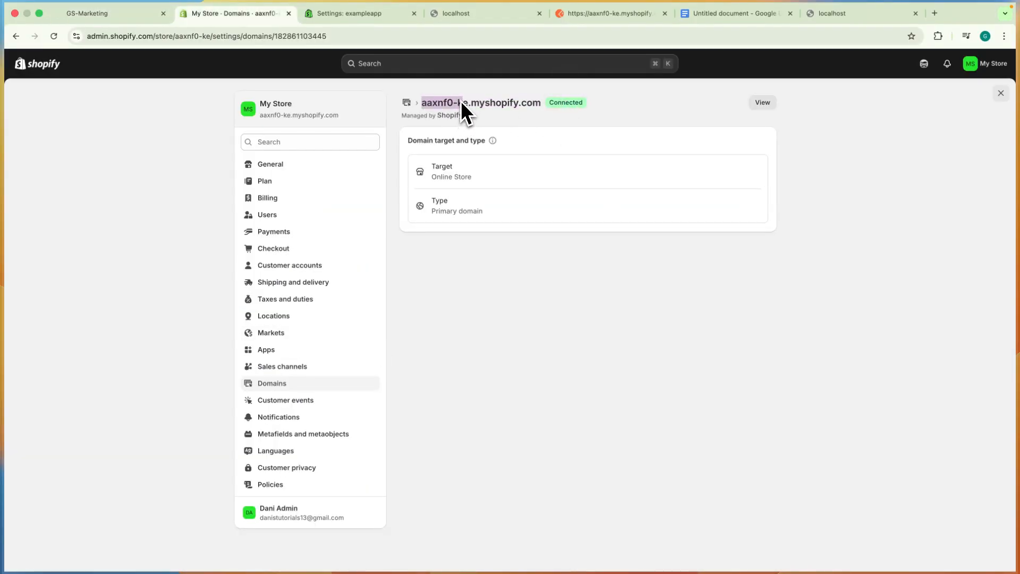
pyautogui.click(331, 363)
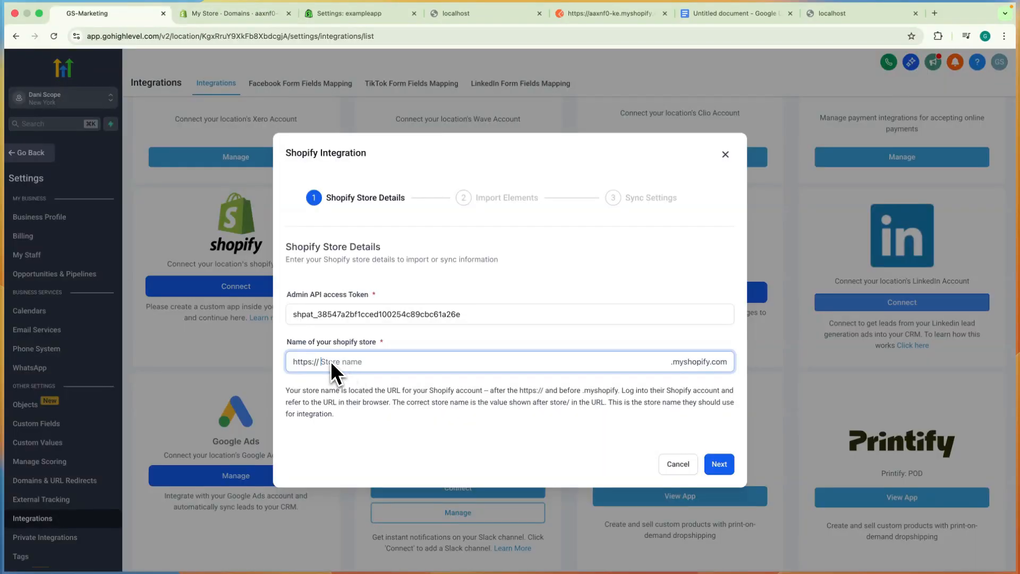
pyautogui.moveTo(320, 363); pyautogui.dragTo(400, 367)
pyautogui.click(397, 368)
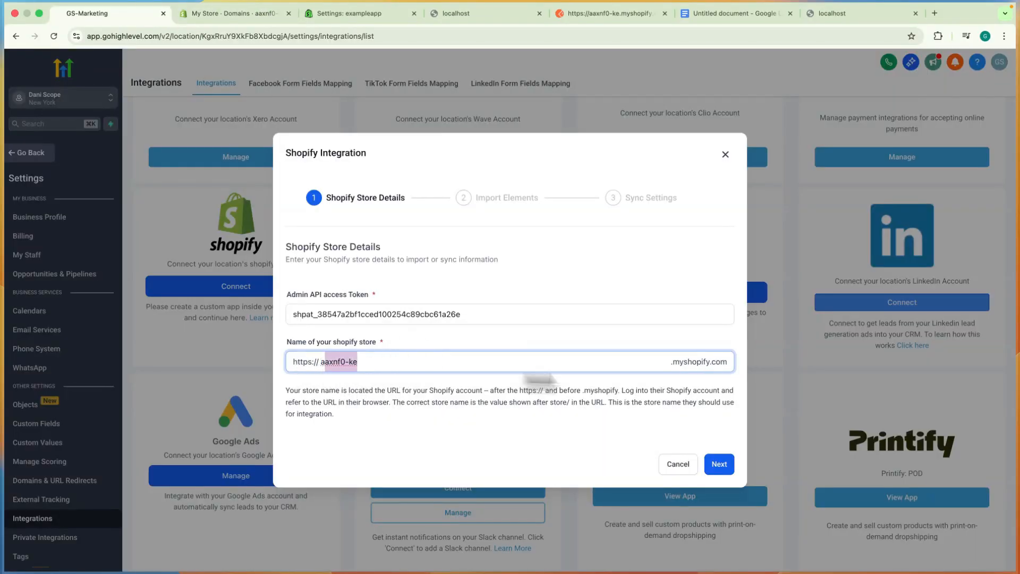
pyautogui.click(725, 473)
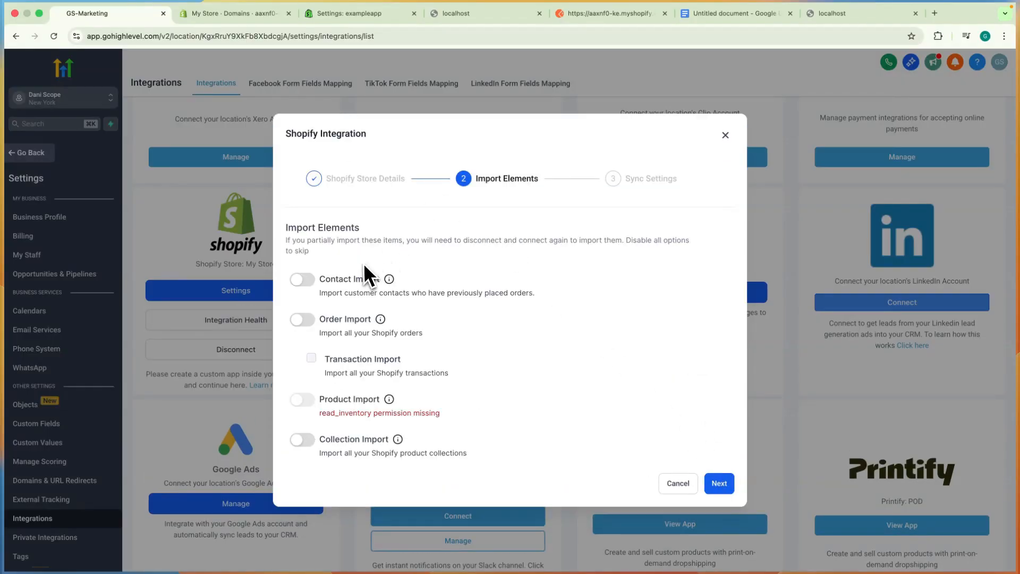
# Step: Enable Contact, Order and Collection import, then save the Shopify sync settings
pyautogui.click(298, 280)
pyautogui.click(298, 321)
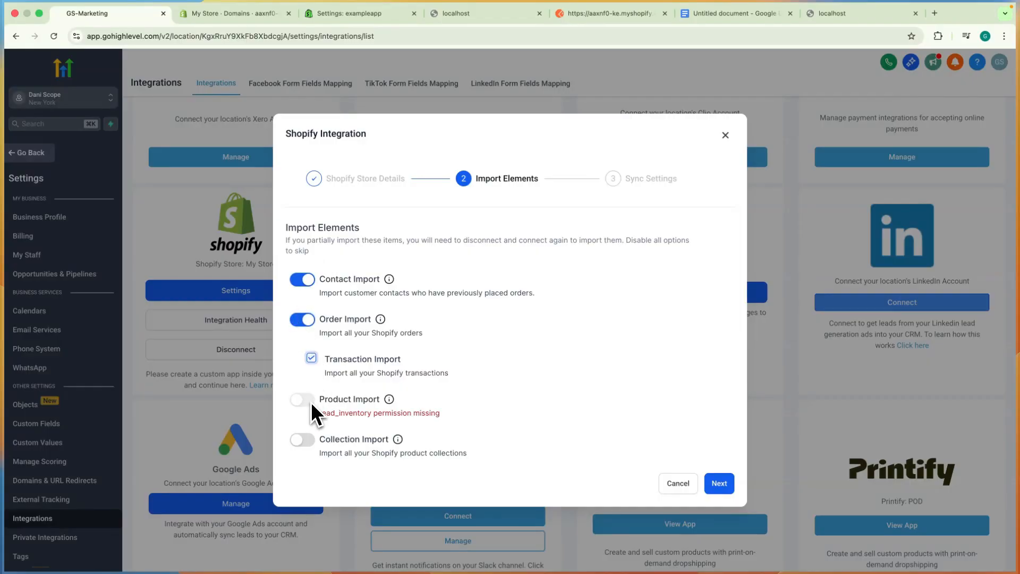
pyautogui.moveTo(387, 400)
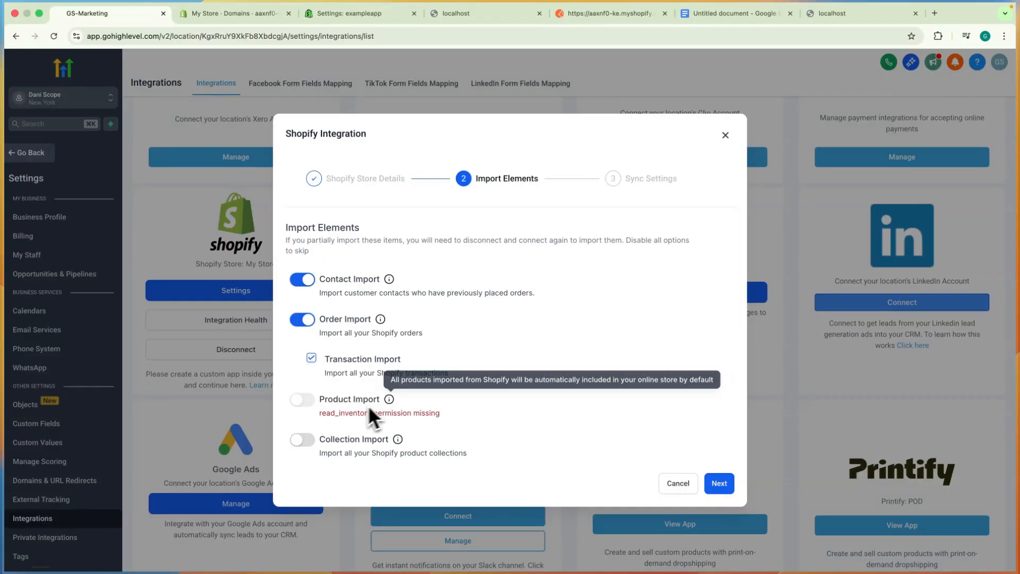
pyautogui.moveTo(320, 416); pyautogui.dragTo(423, 416)
pyautogui.click(423, 415)
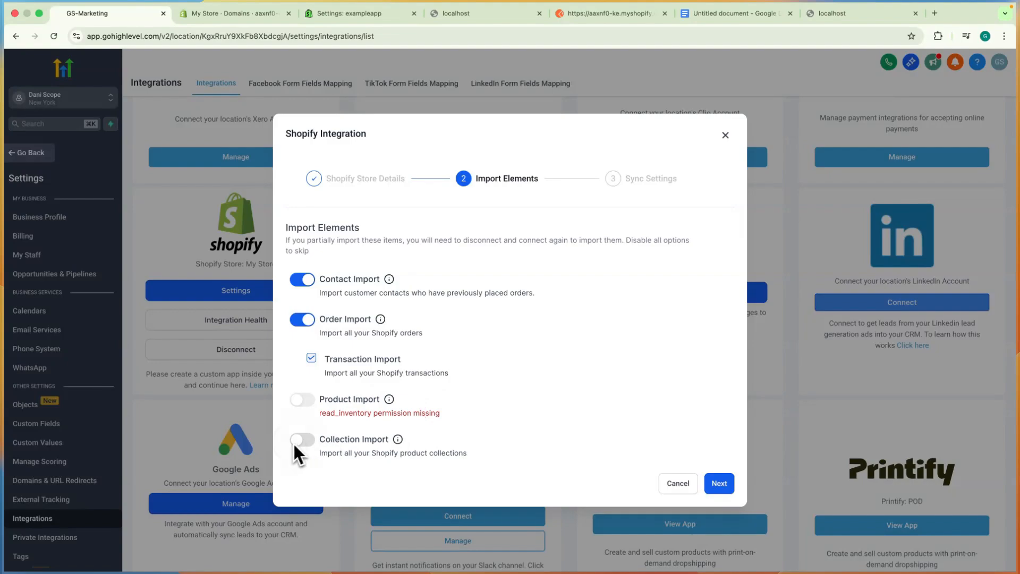
pyautogui.click(714, 484)
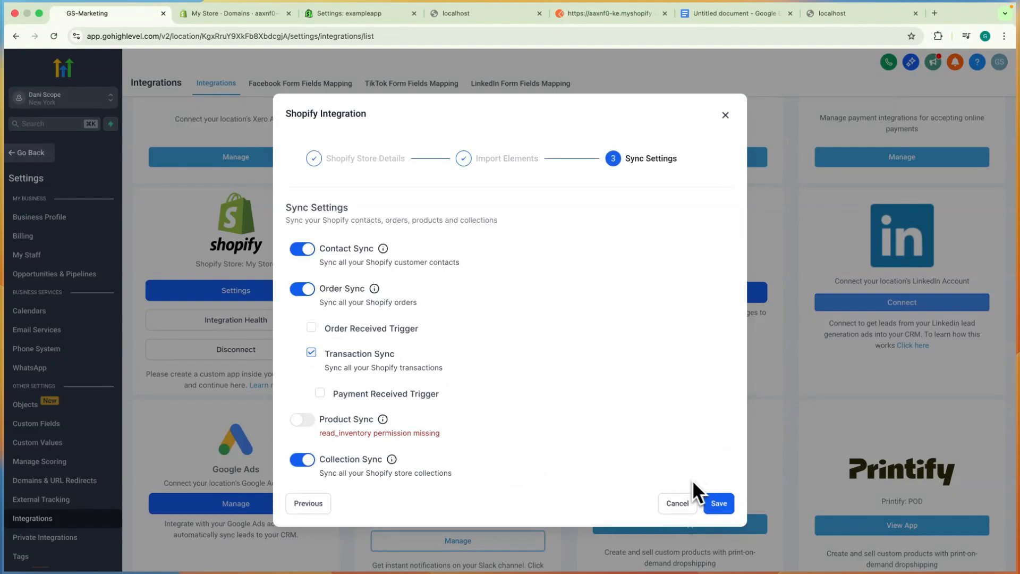
pyautogui.click(718, 503)
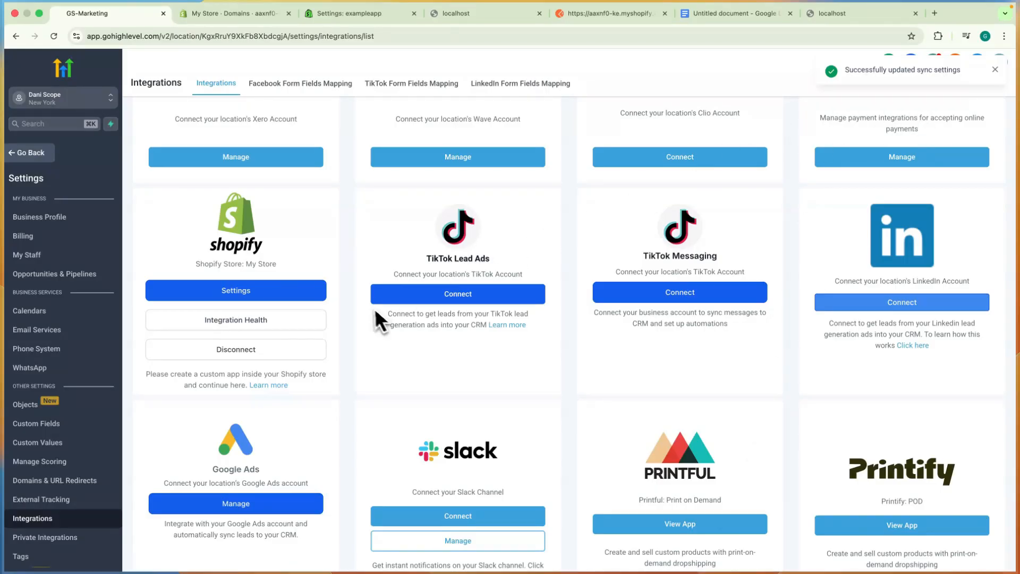
# Step: Check the Shopify Integration Health report, noting read_inventory is missing, then go back to the dashboard
pyautogui.click(257, 325)
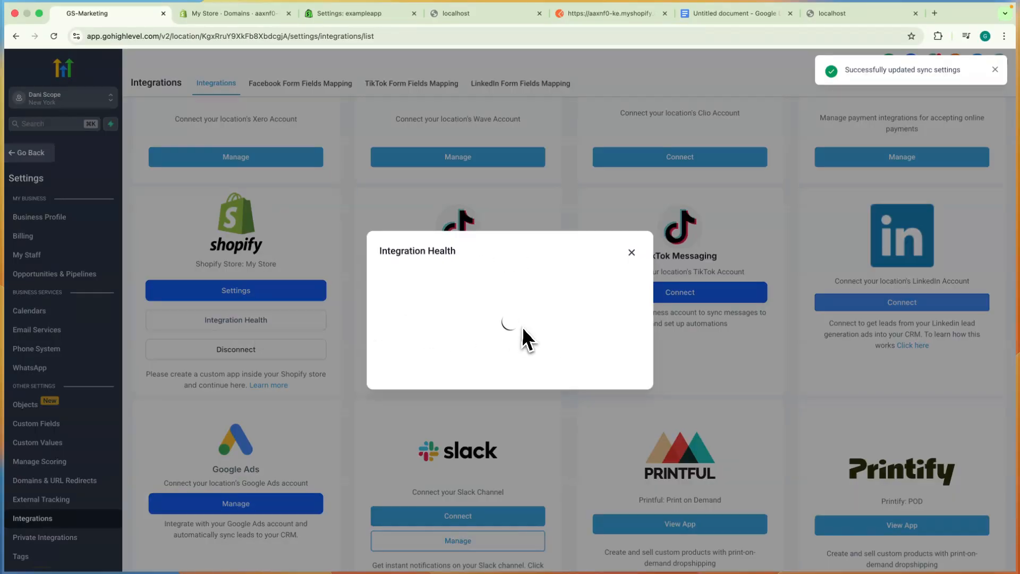
pyautogui.scroll(-2, 524, 289)
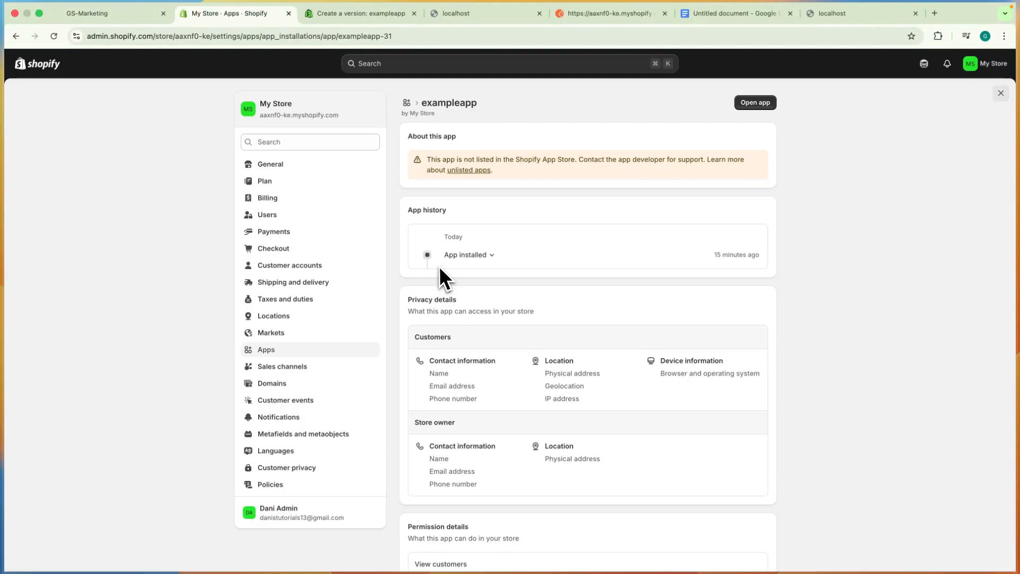
pyautogui.hotkey('ctrl', '1')
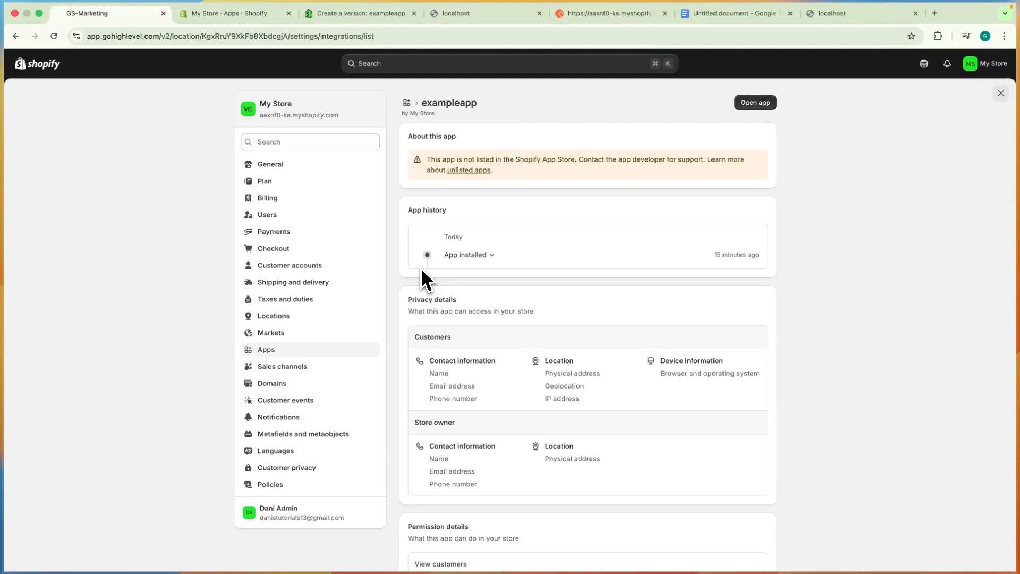
pyautogui.click(229, 217)
pyautogui.click(46, 150)
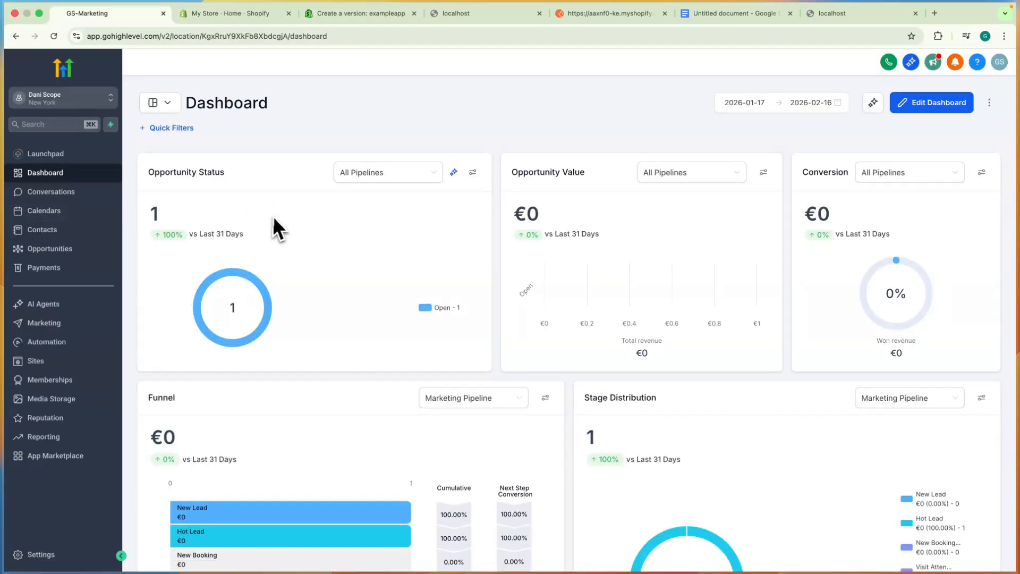
pyautogui.scroll(-3, 620, 368)
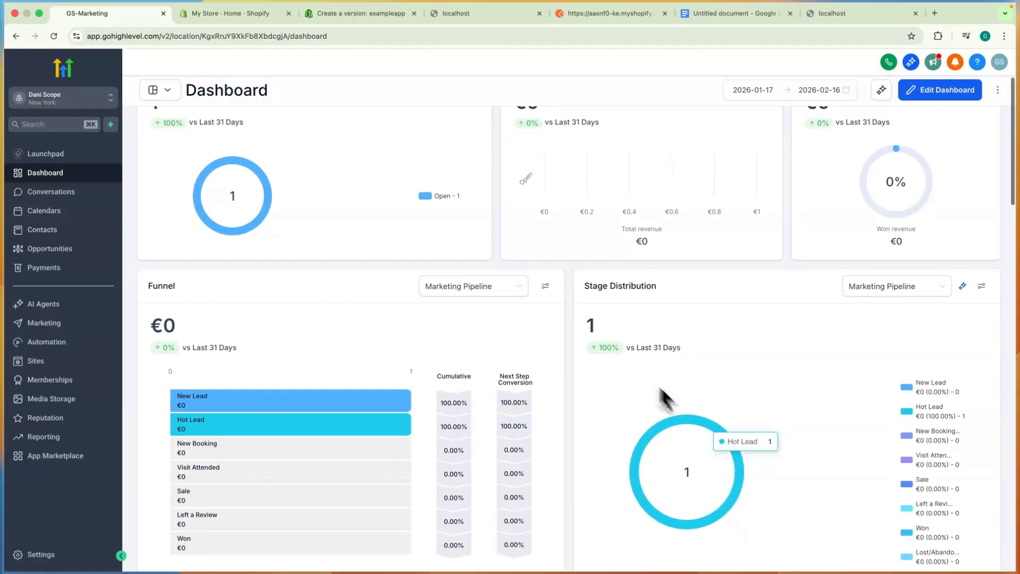